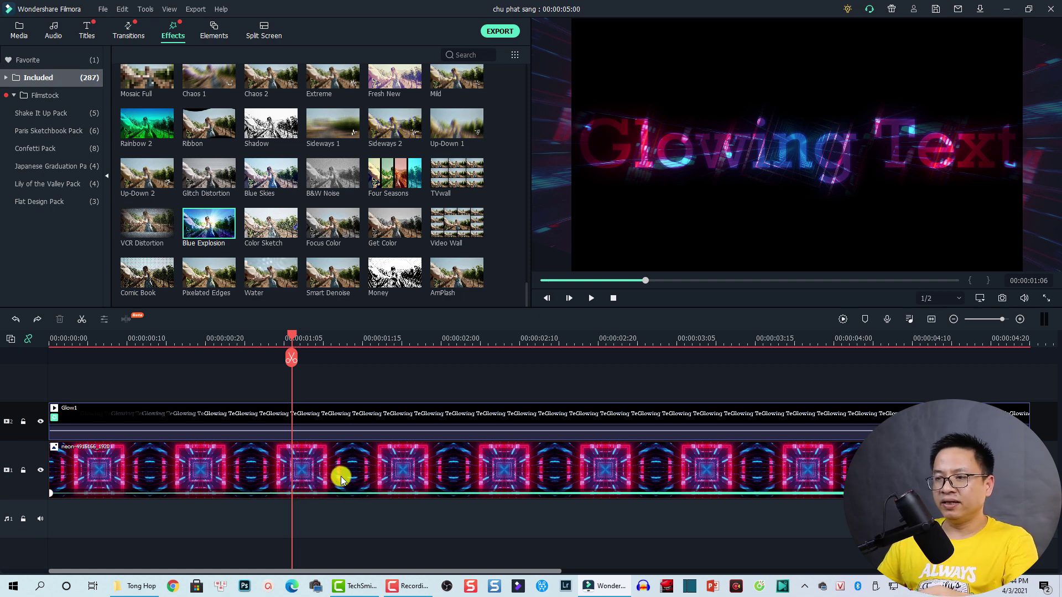
# - Delete both existing clips, then place a Default Title clip on track 1
pyautogui.hotkey('ctrl', 'a')
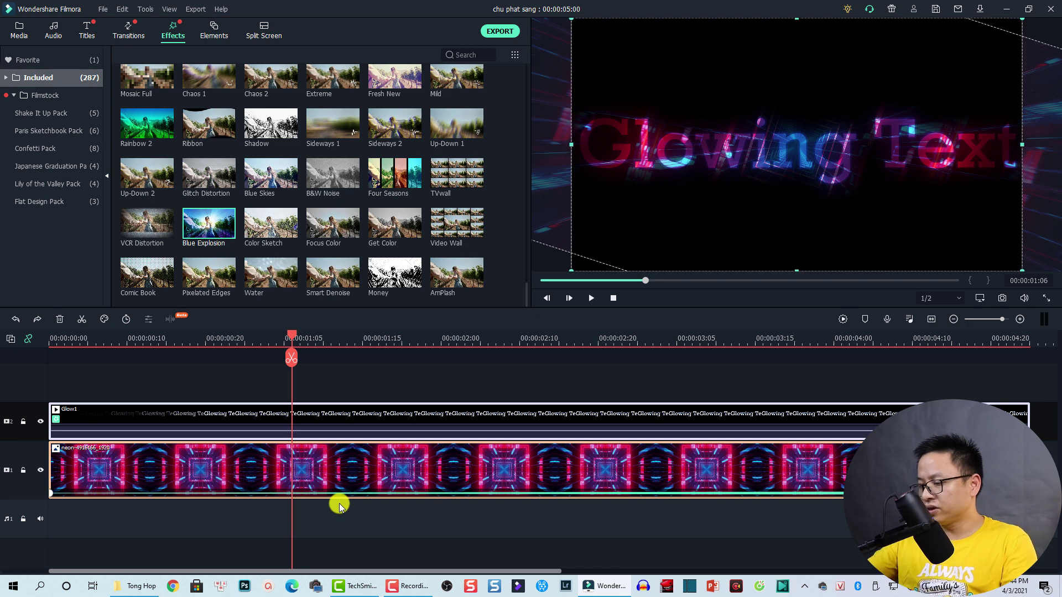
pyautogui.press('Delete')
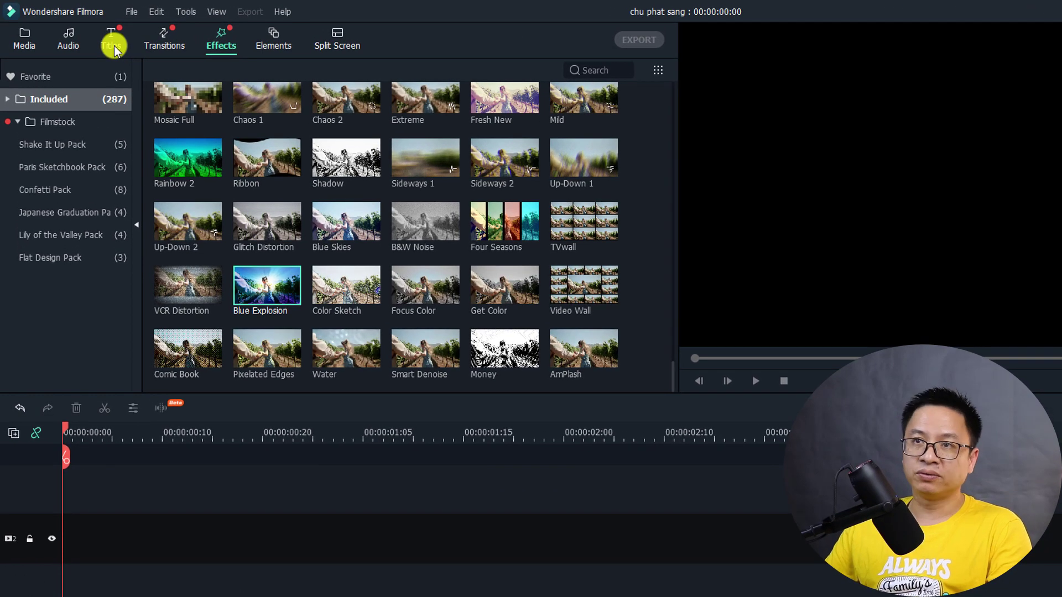
pyautogui.click(112, 47)
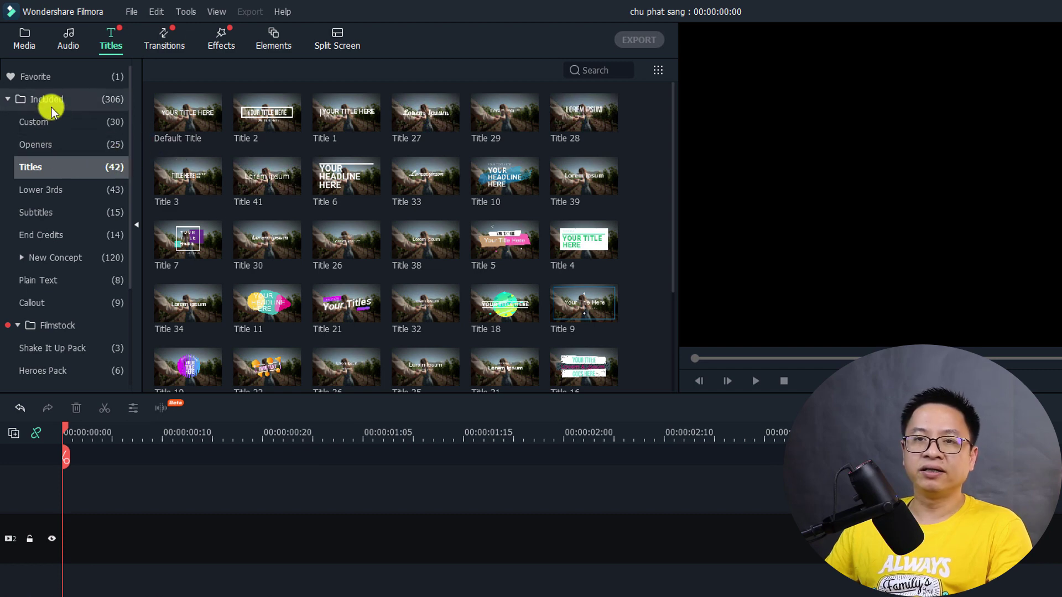
pyautogui.click(171, 137)
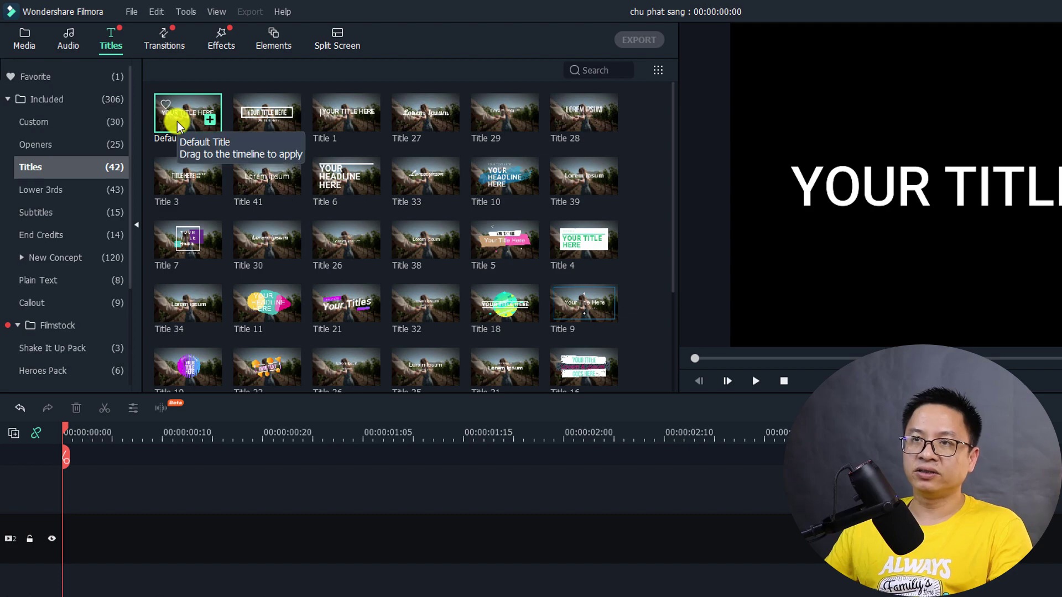
pyautogui.moveTo(178, 126); pyautogui.dragTo(58, 596)
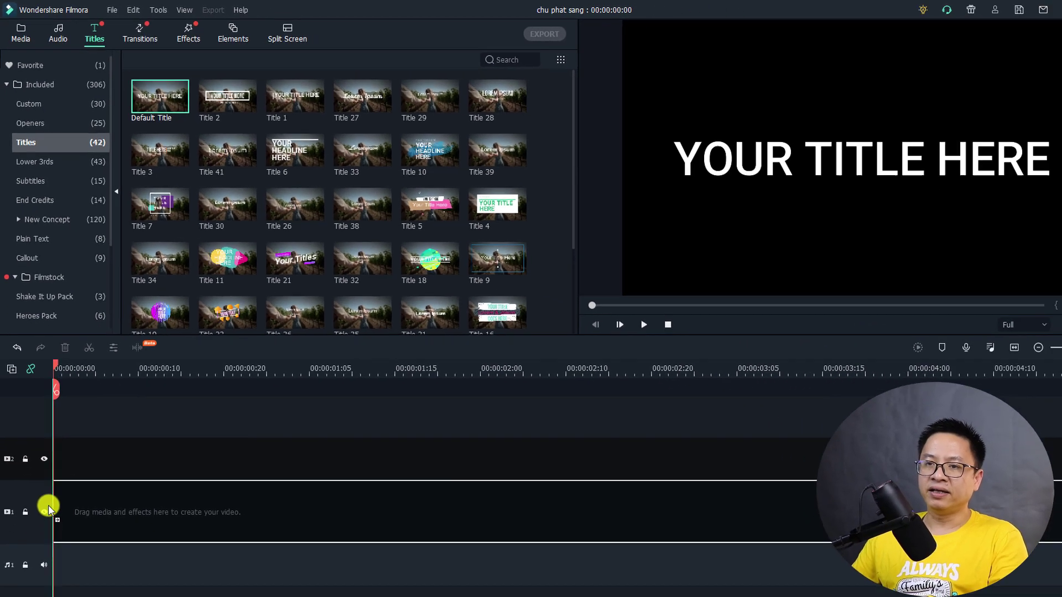
pyautogui.moveTo(49, 508); pyautogui.dragTo(44, 513)
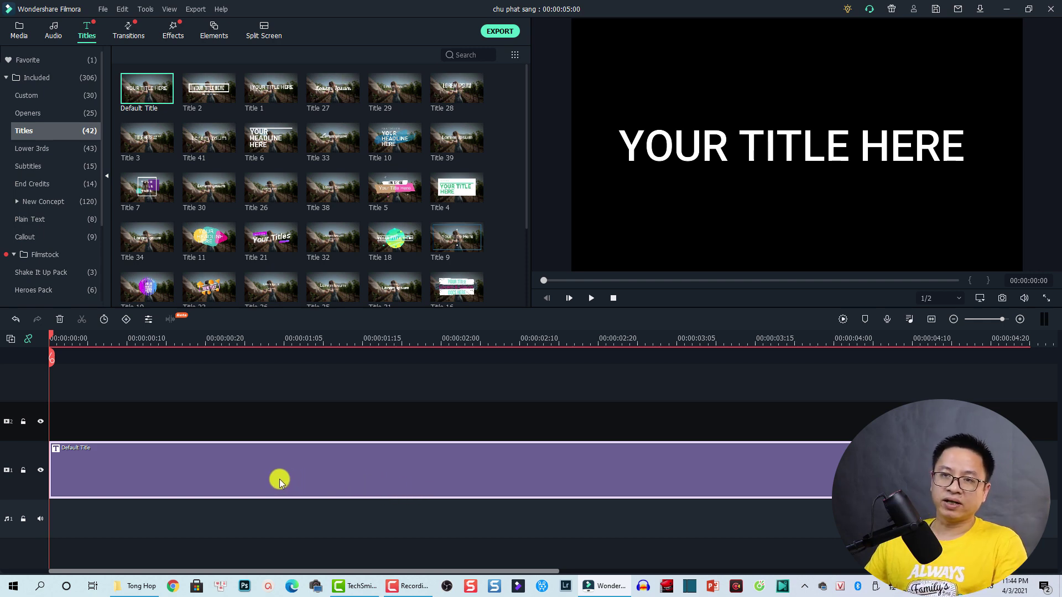
# - Replace the title's 'YOUR TITLE HERE' text with 'Glowing Text'
pyautogui.doubleClick(244, 467)
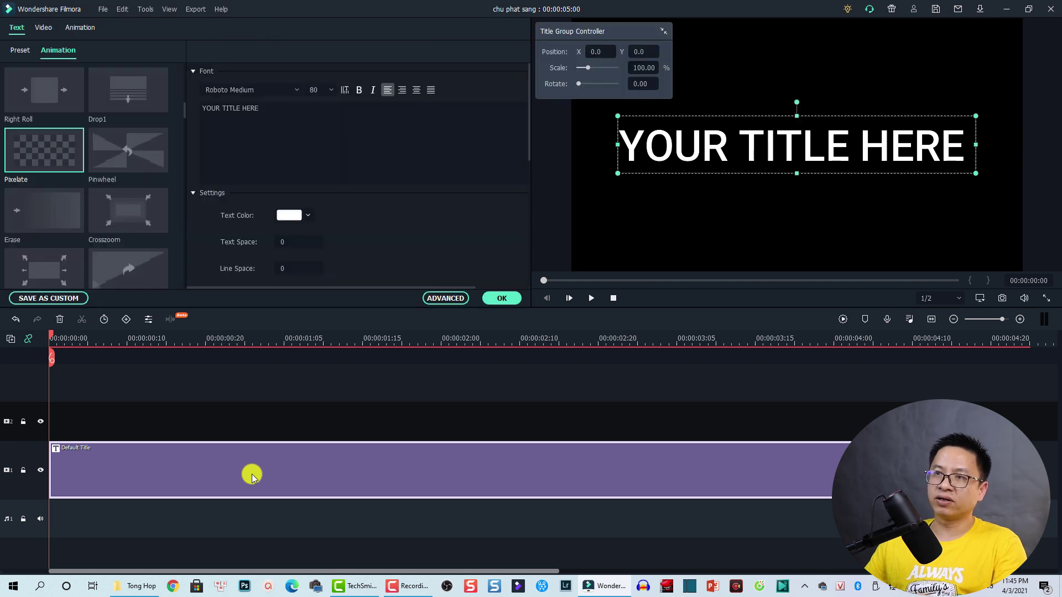
pyautogui.click(268, 110)
pyautogui.moveTo(267, 110); pyautogui.dragTo(185, 108)
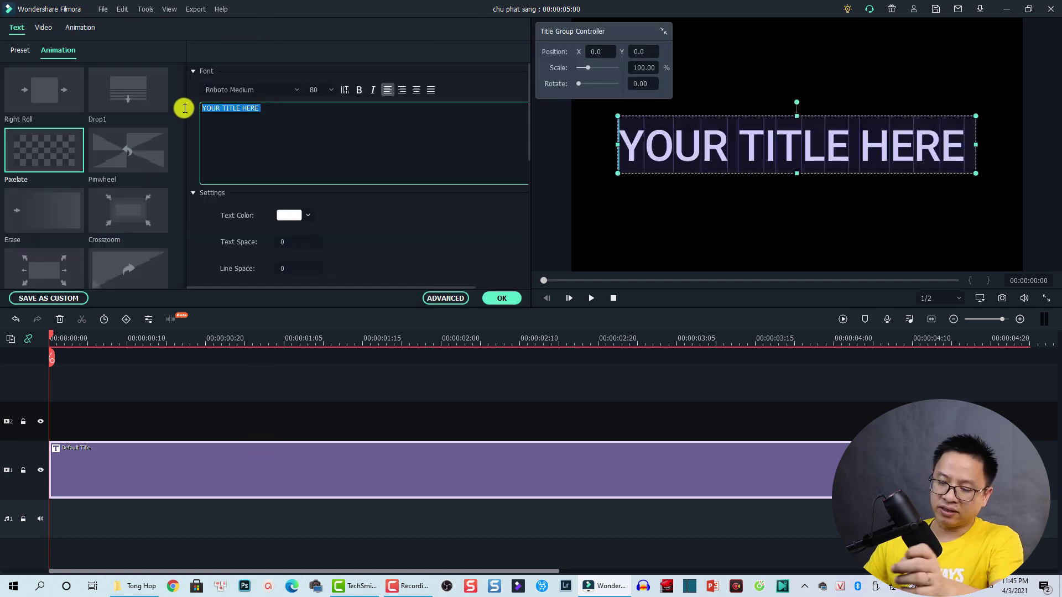
pyautogui.write('Glow')
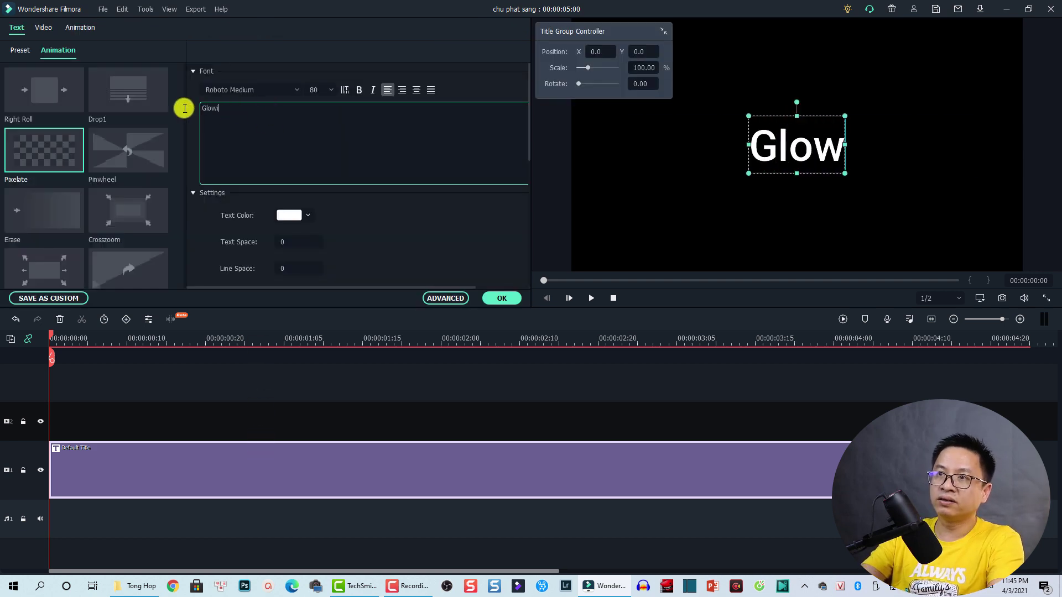
pyautogui.write('ing Text')
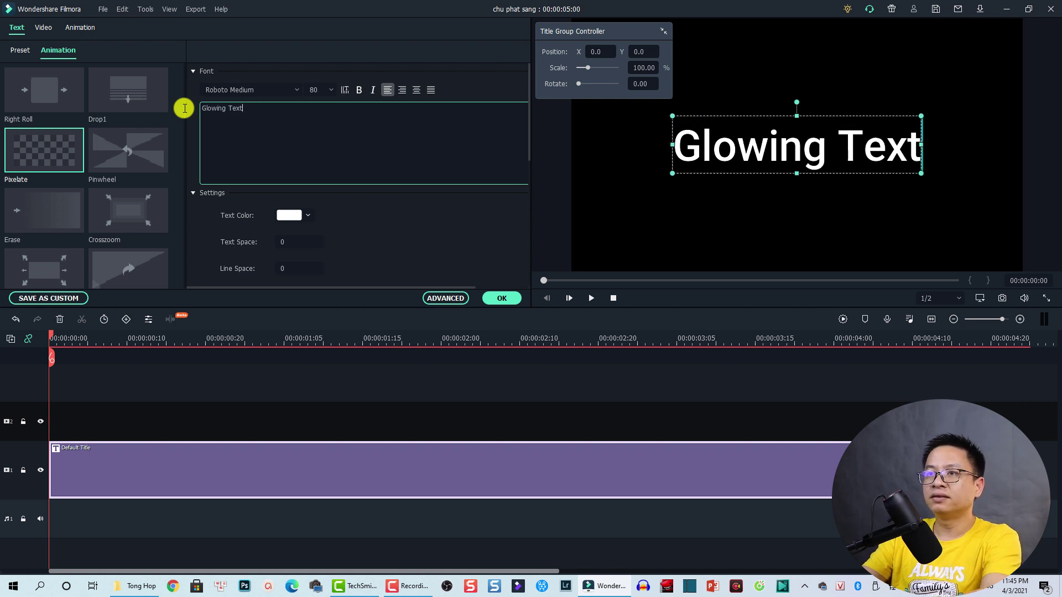
# - Set the title font to Roboto Slab Black at size 120
pyautogui.click(265, 86)
pyautogui.scroll(-1, 267, 87)
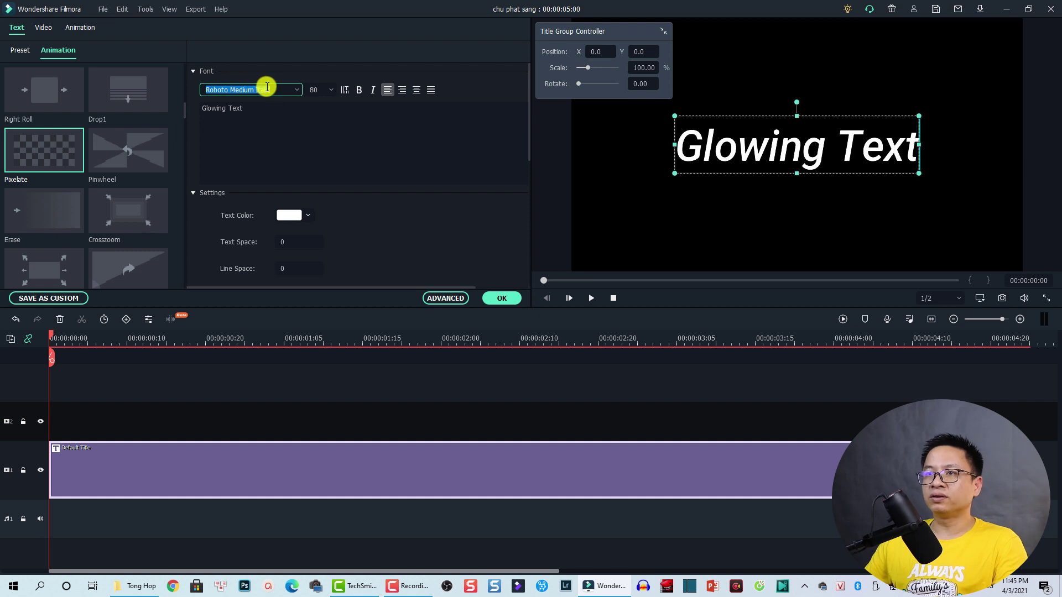
pyautogui.scroll(-1, 267, 87)
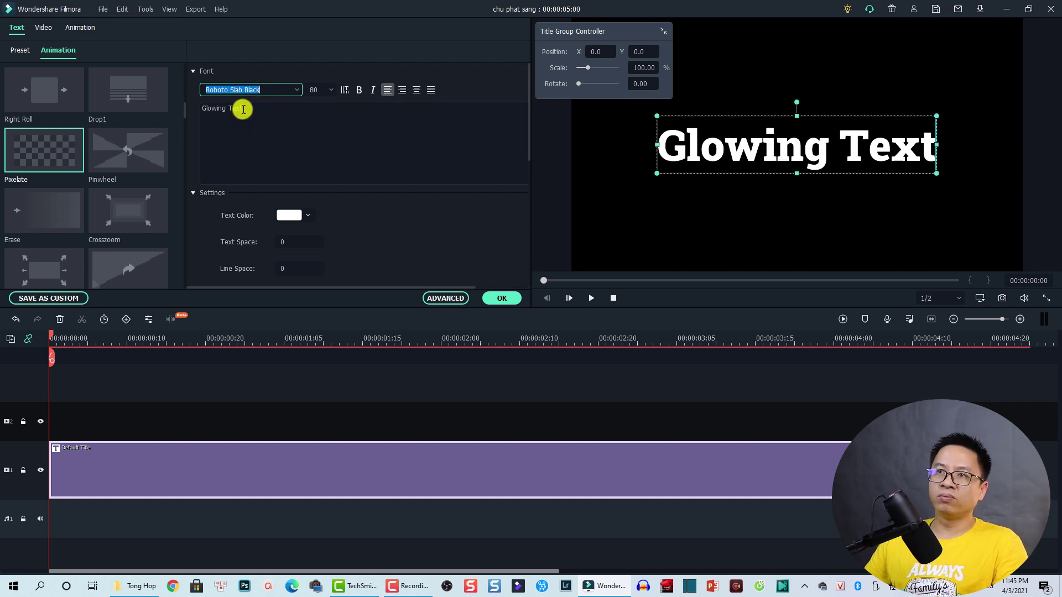
pyautogui.click(323, 90)
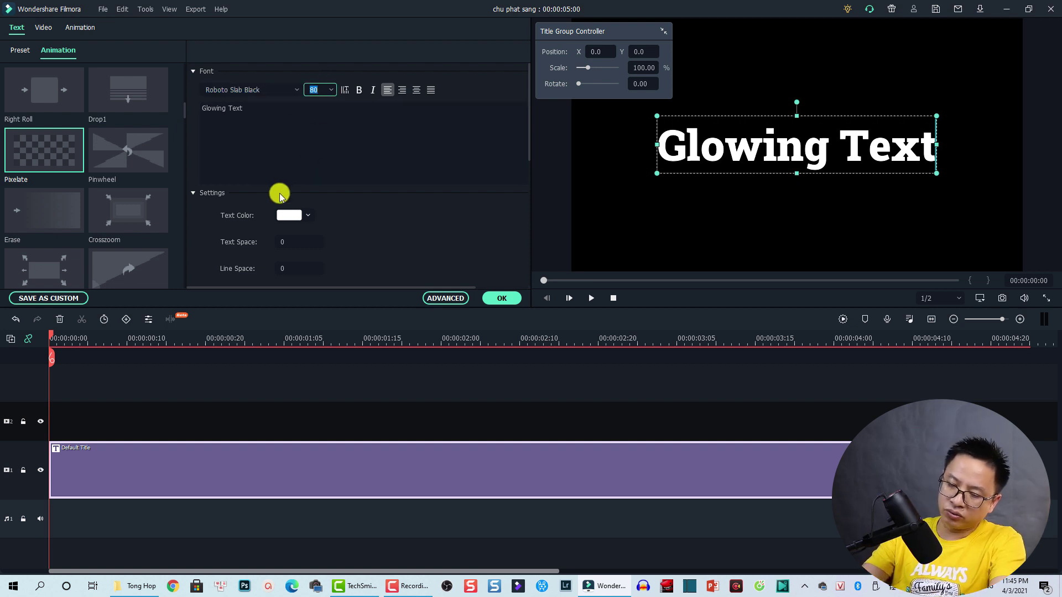
pyautogui.press('Return')
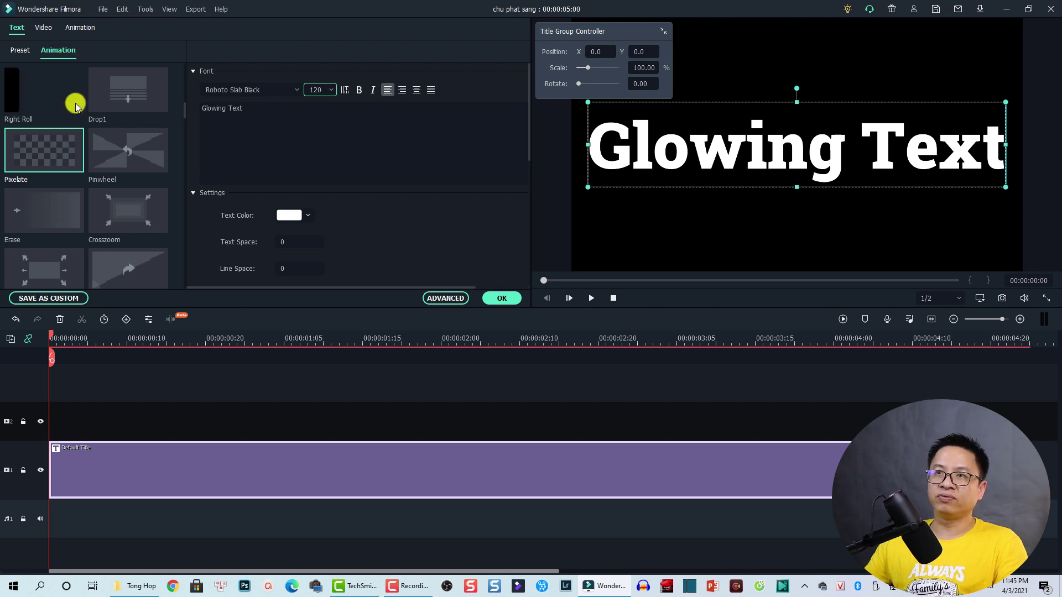
# - Apply the Pixelate animation to the title
pyautogui.scroll(3, 80, 103)
pyautogui.scroll(-3, 60, 75)
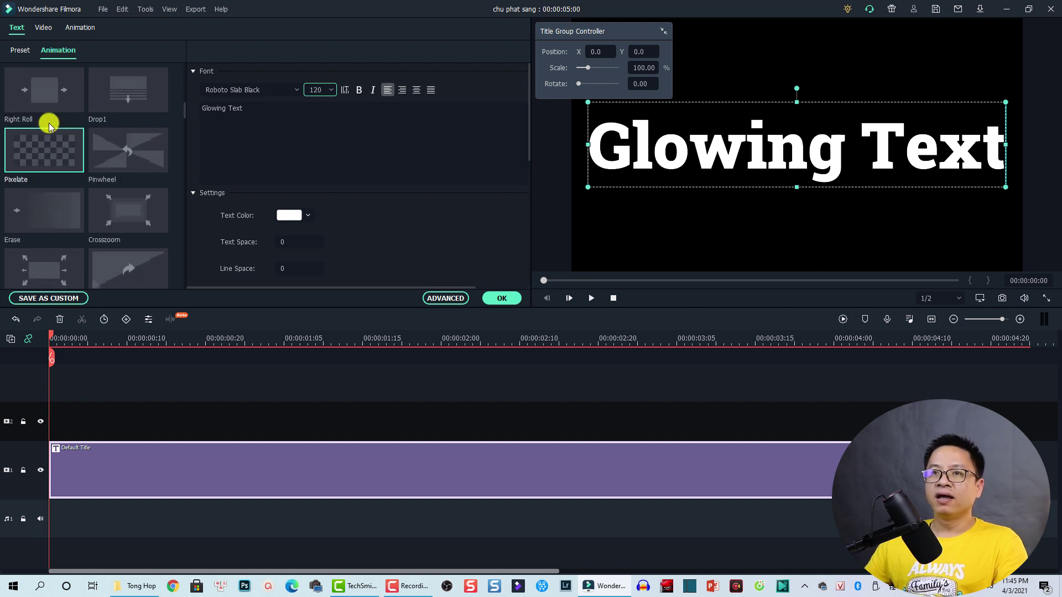
pyautogui.doubleClick(45, 165)
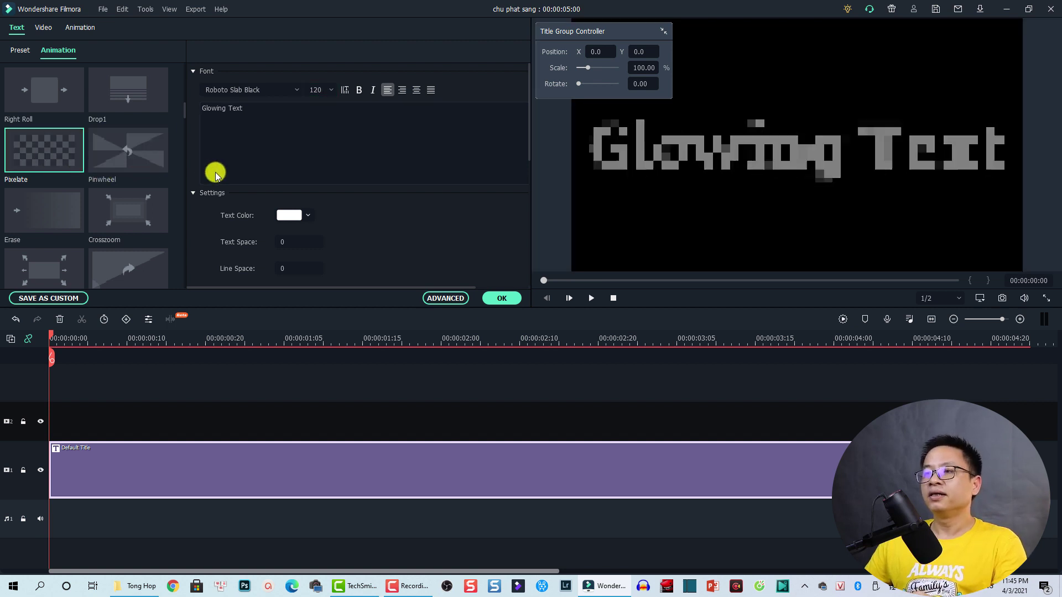
# - Confirm the title edits and name the export file Glow2
pyautogui.click(500, 299)
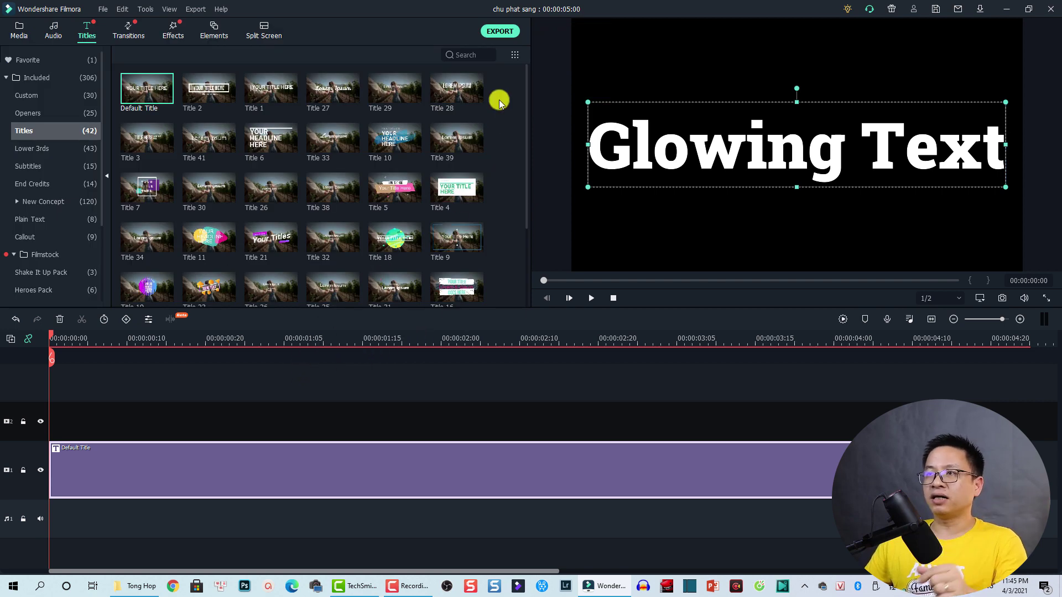
pyautogui.click(499, 31)
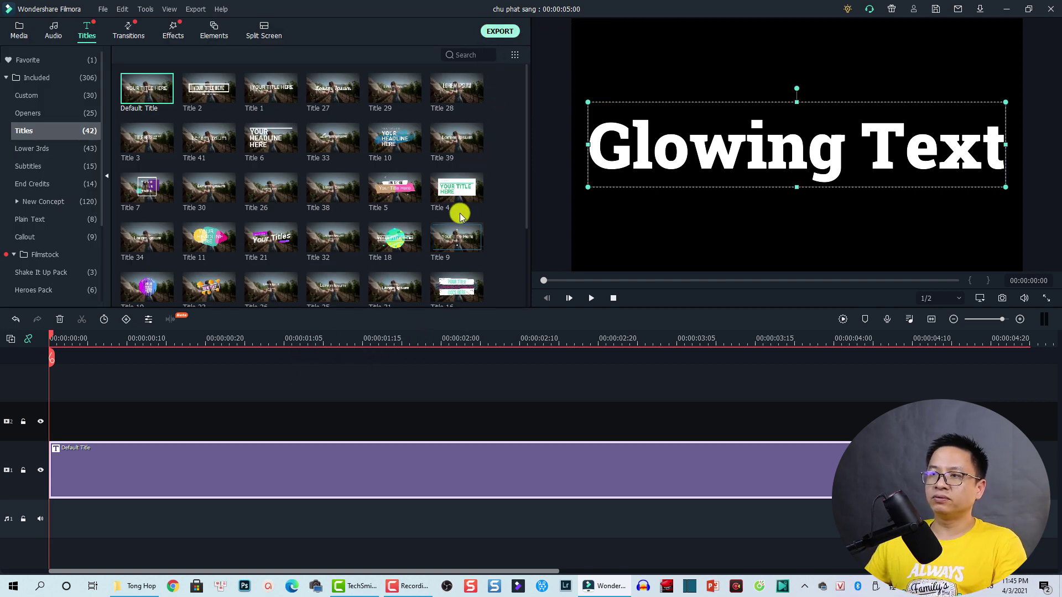
pyautogui.moveTo(573, 171); pyautogui.dragTo(510, 178)
pyautogui.write('Glow2')
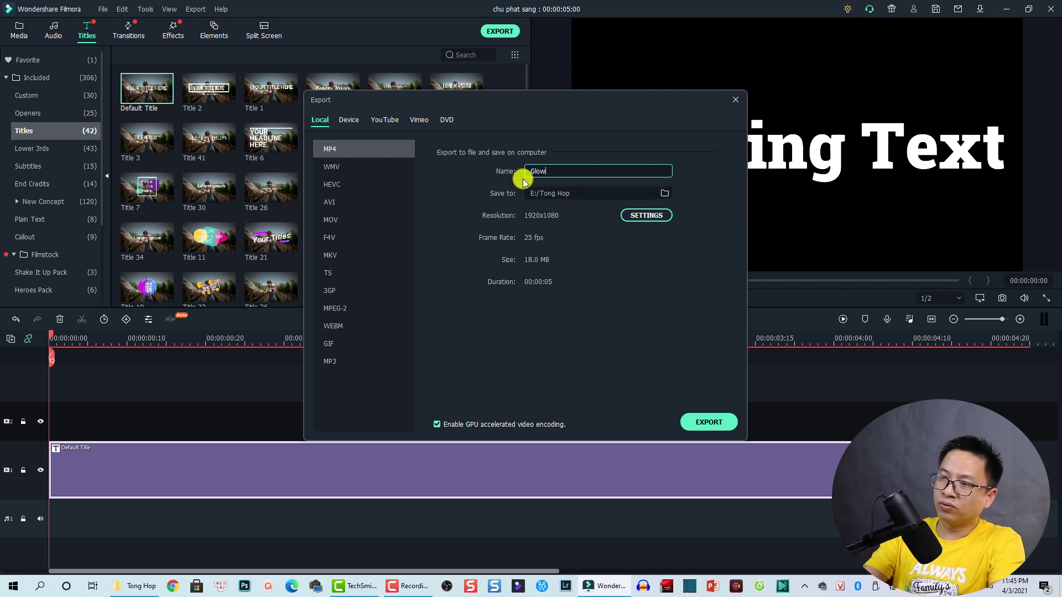
# - Set the export frame rate to 60 fps and export Glow2.mp4
pyautogui.click(648, 216)
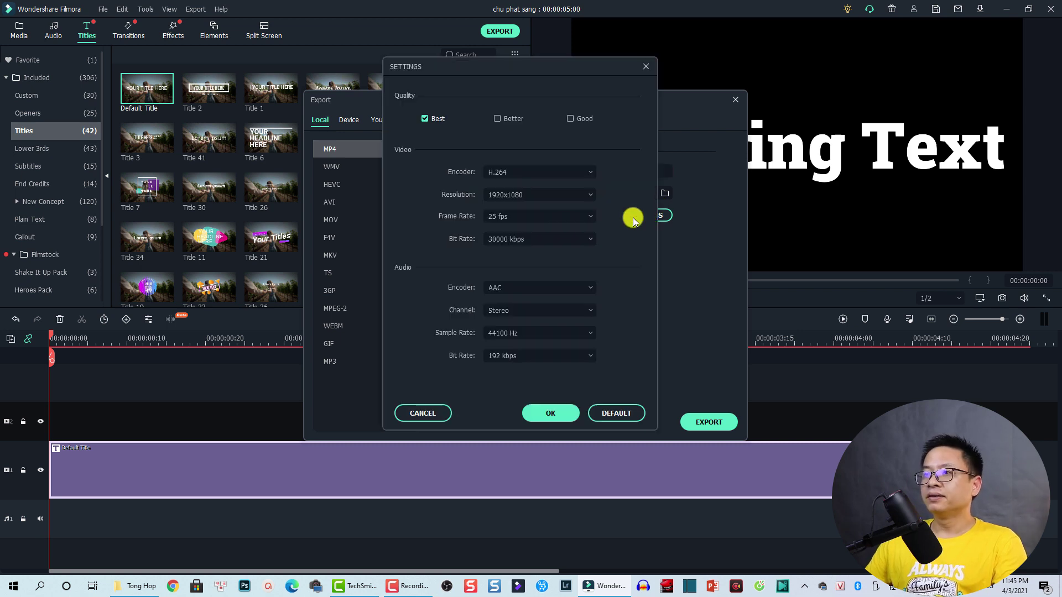
pyautogui.click(504, 216)
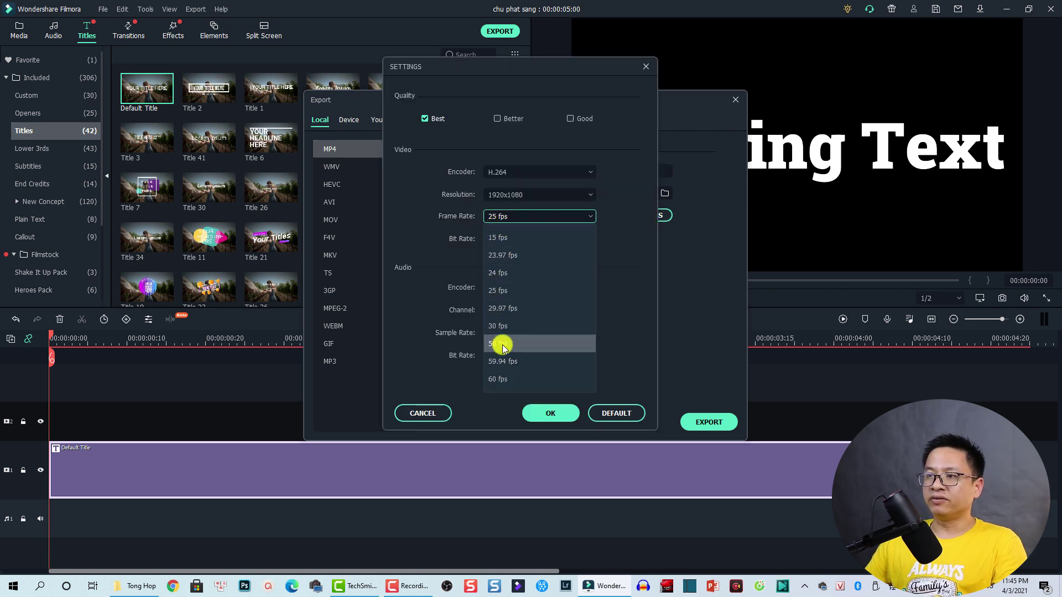
pyautogui.click(501, 380)
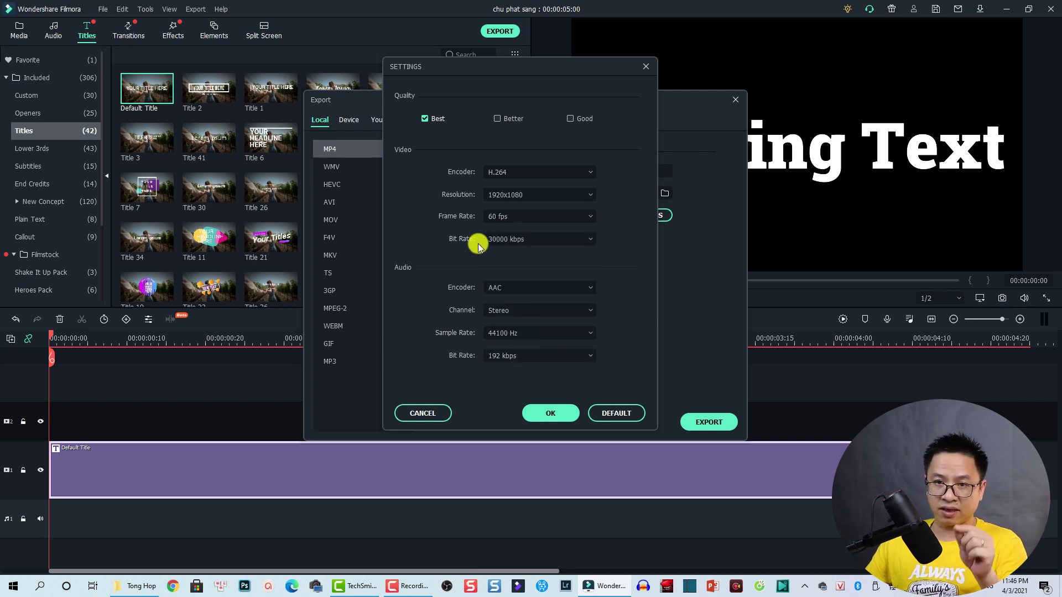
pyautogui.click(549, 413)
pyautogui.click(698, 422)
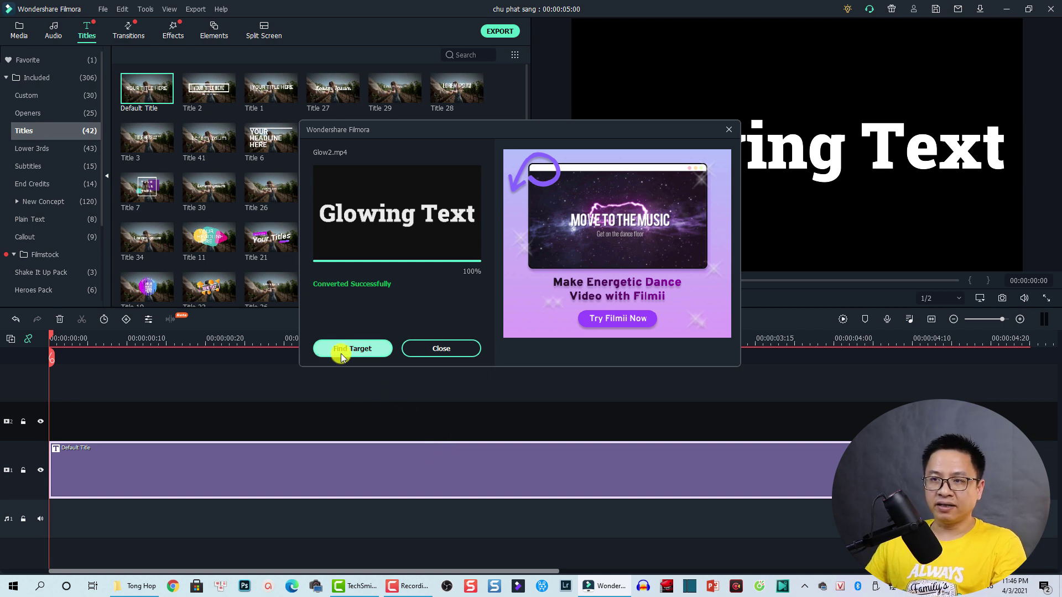
# - Select Glow2.mp4 in the Tong Hop folder and set that window beside Filmora's Media library
pyautogui.press('Escape')
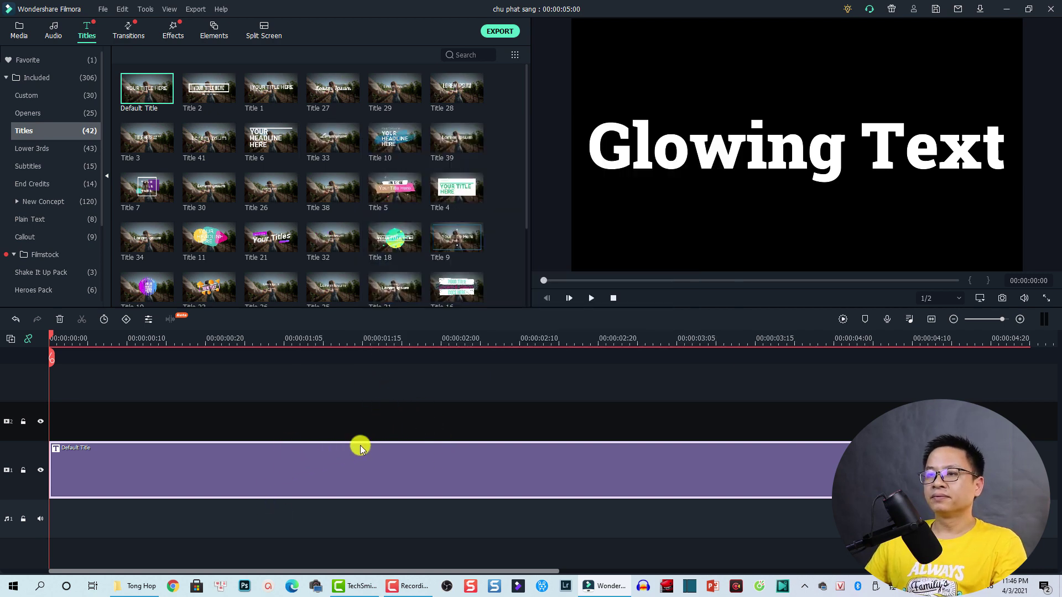
pyautogui.click(145, 587)
pyautogui.click(525, 190)
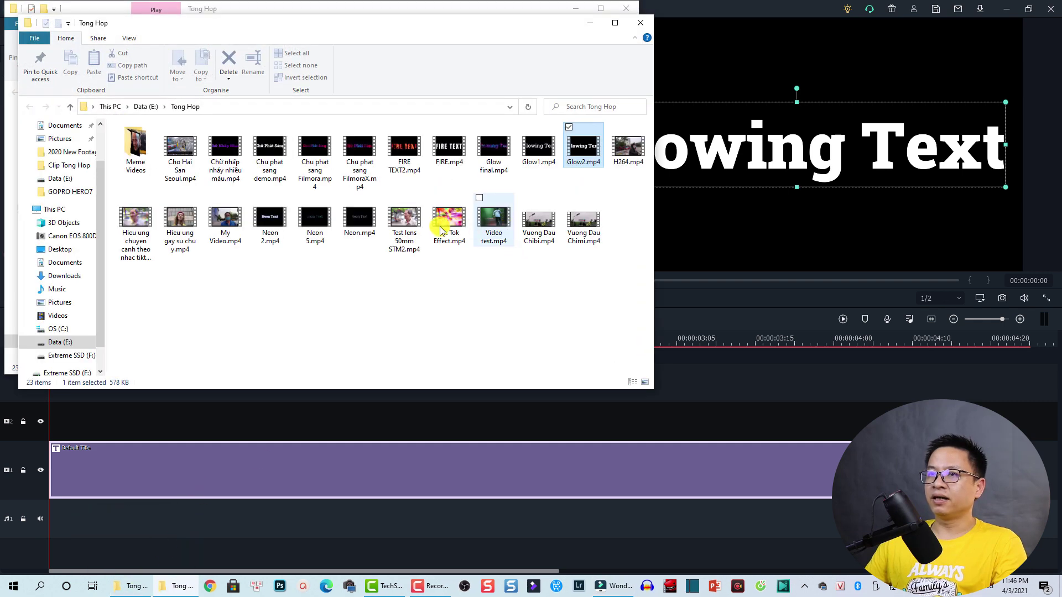
pyautogui.click(576, 161)
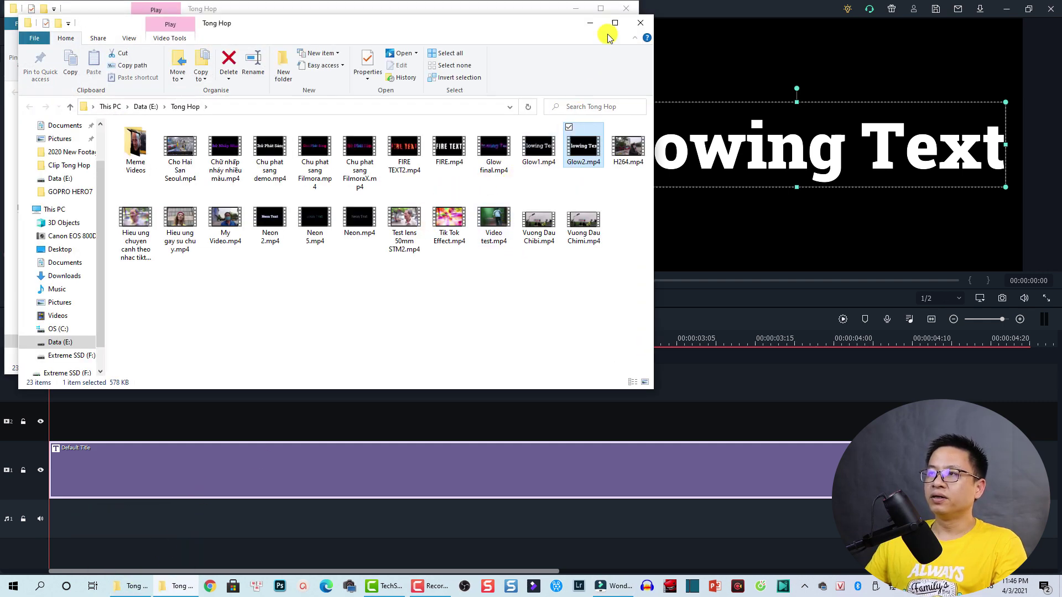
pyautogui.click(575, 8)
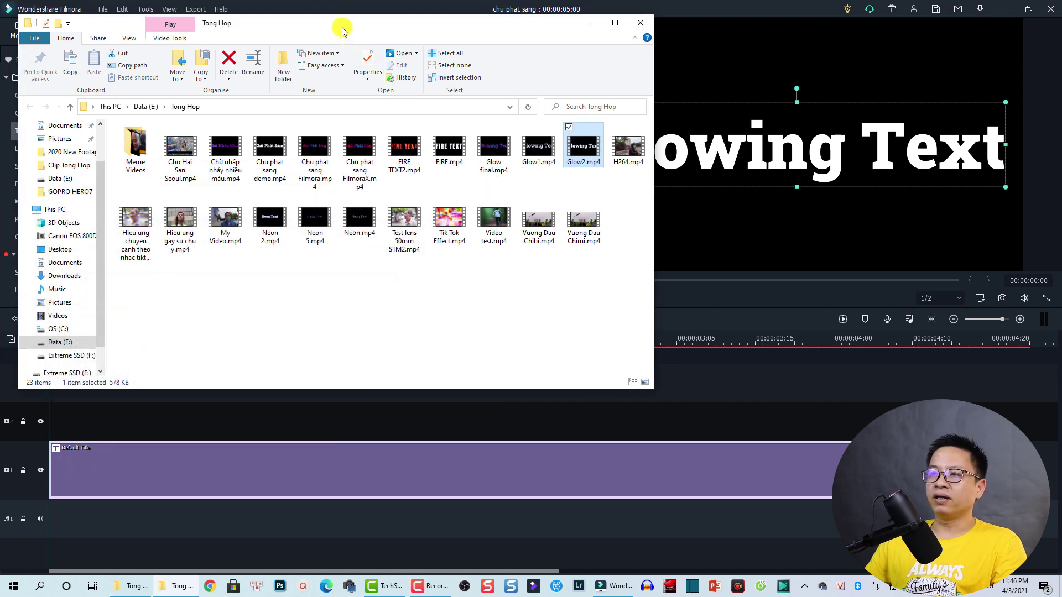
pyautogui.moveTo(343, 31); pyautogui.dragTo(585, 70)
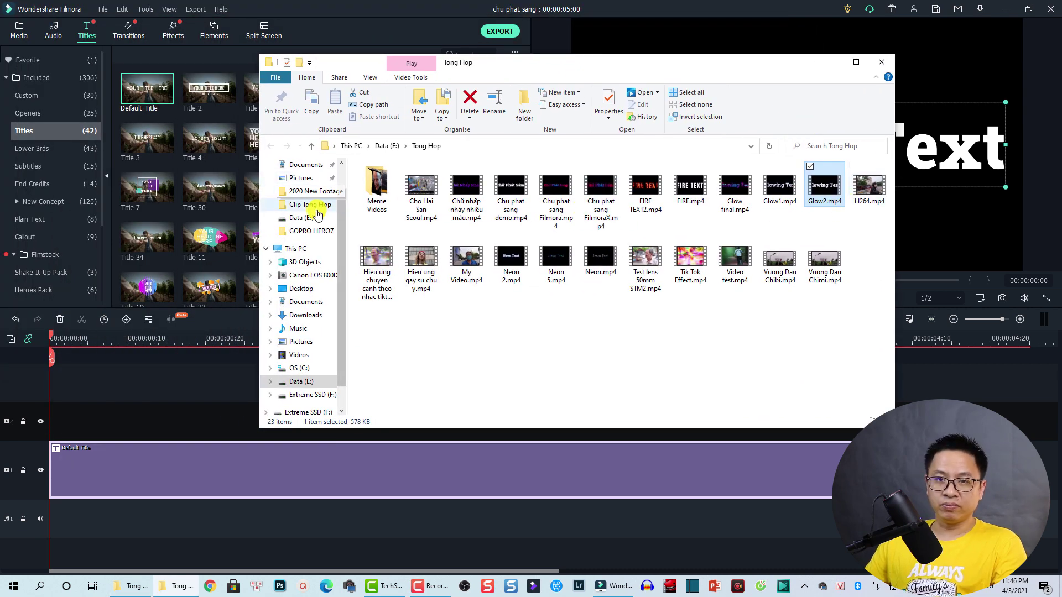
pyautogui.click(20, 31)
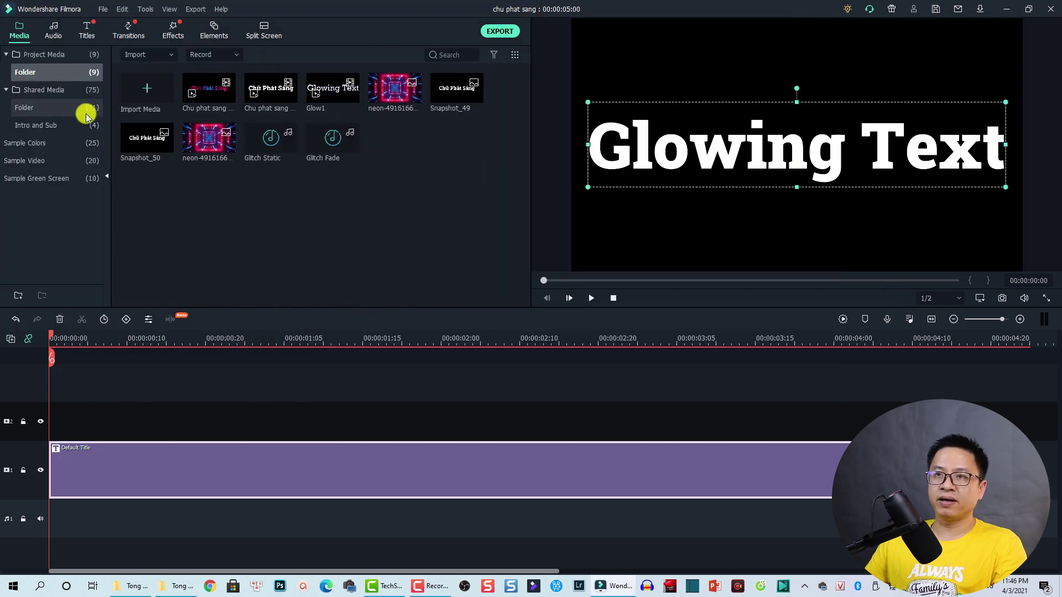
pyautogui.click(176, 587)
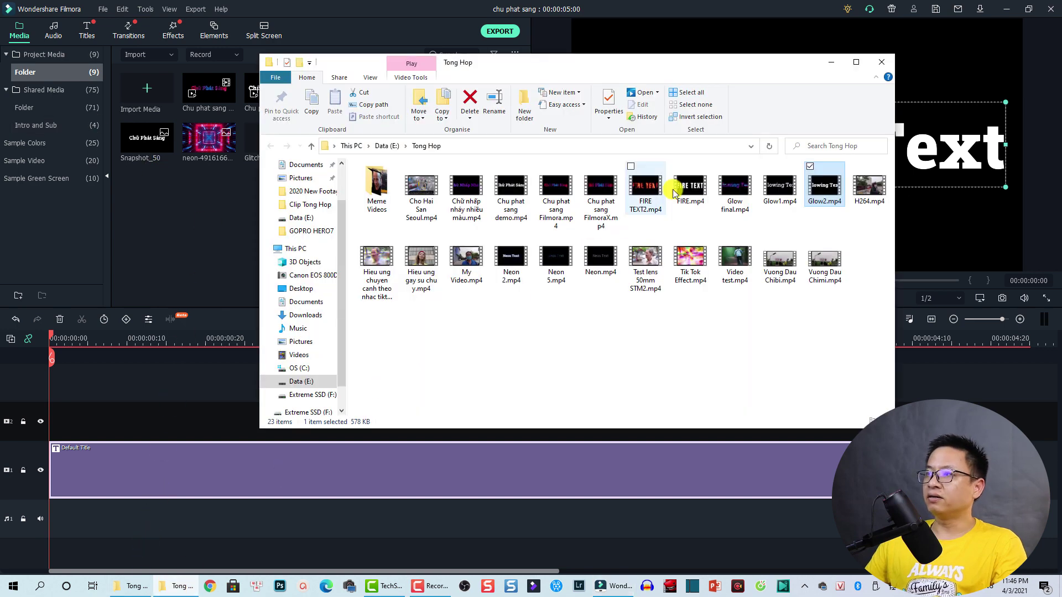
# - Import Glow2.mp4 into the media library and delete the Default Title clip
pyautogui.moveTo(824, 194); pyautogui.dragTo(196, 222)
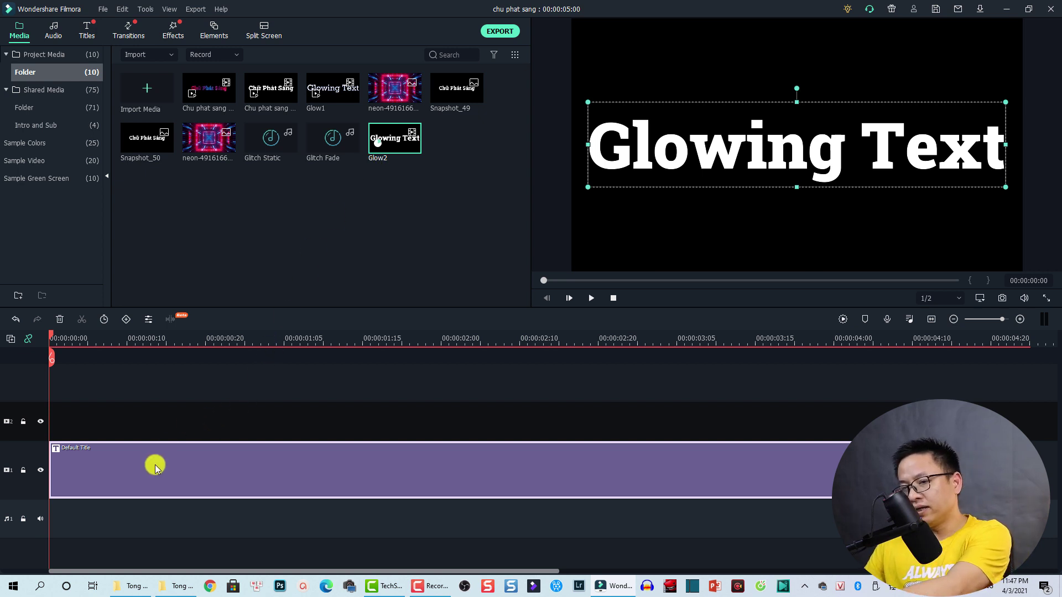
pyautogui.press('Delete')
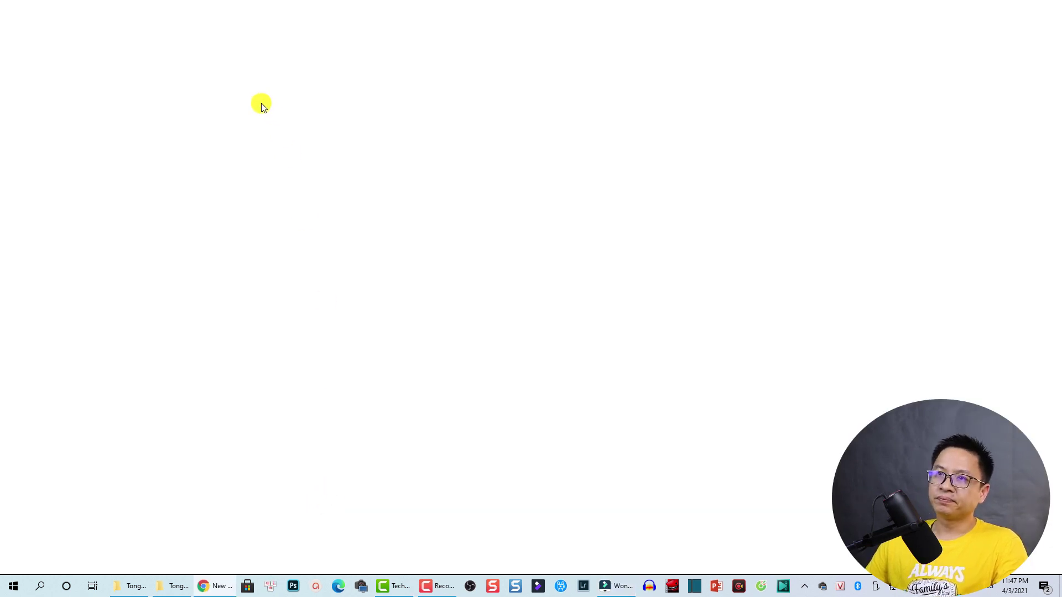
# - Go to pixabay.com and search for 'neon background' images
pyautogui.click(175, 30)
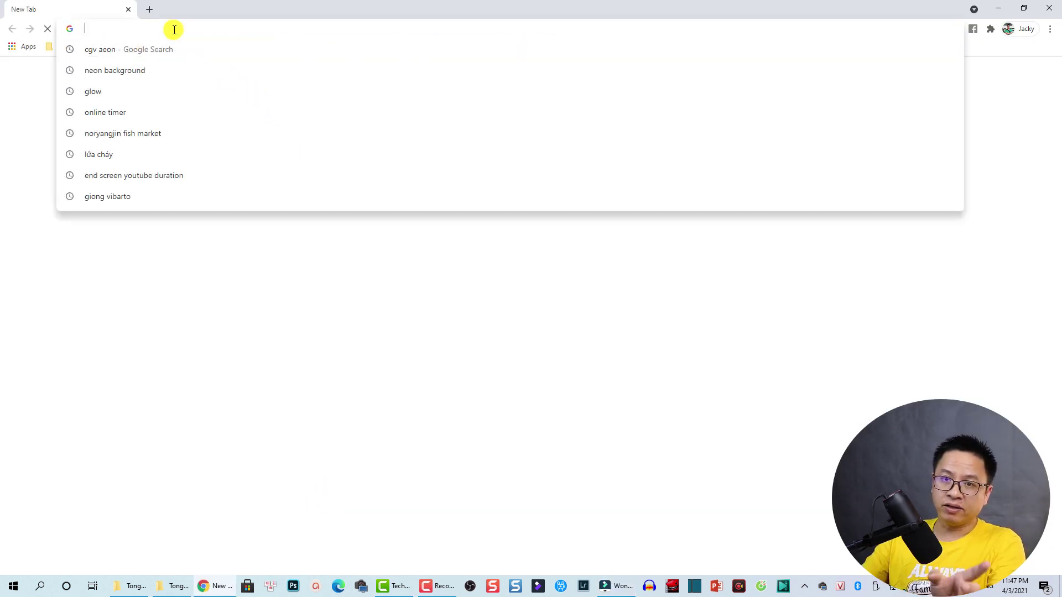
pyautogui.write('pi')
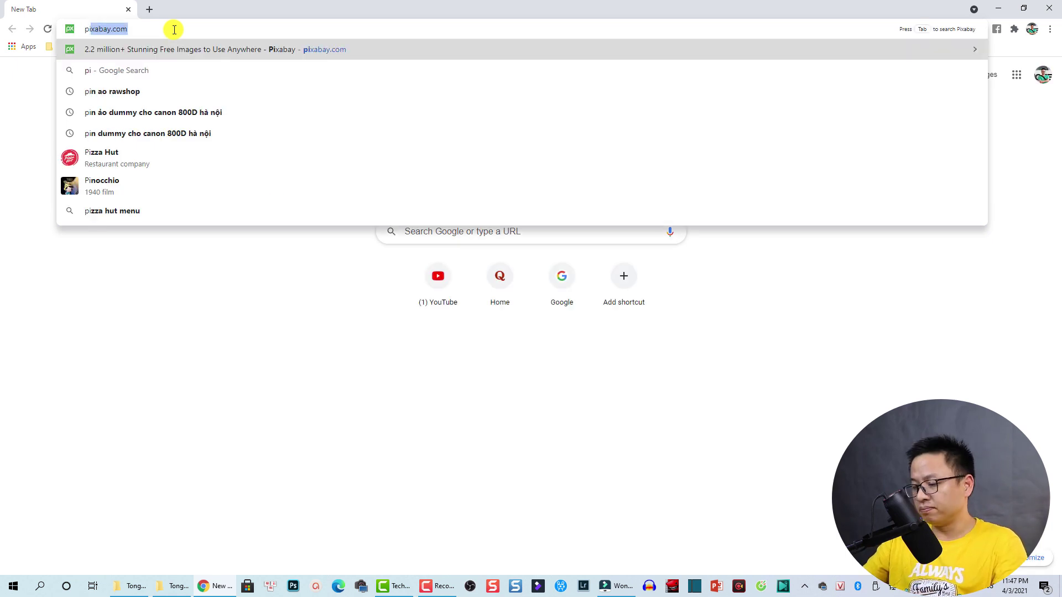
pyautogui.press('Return')
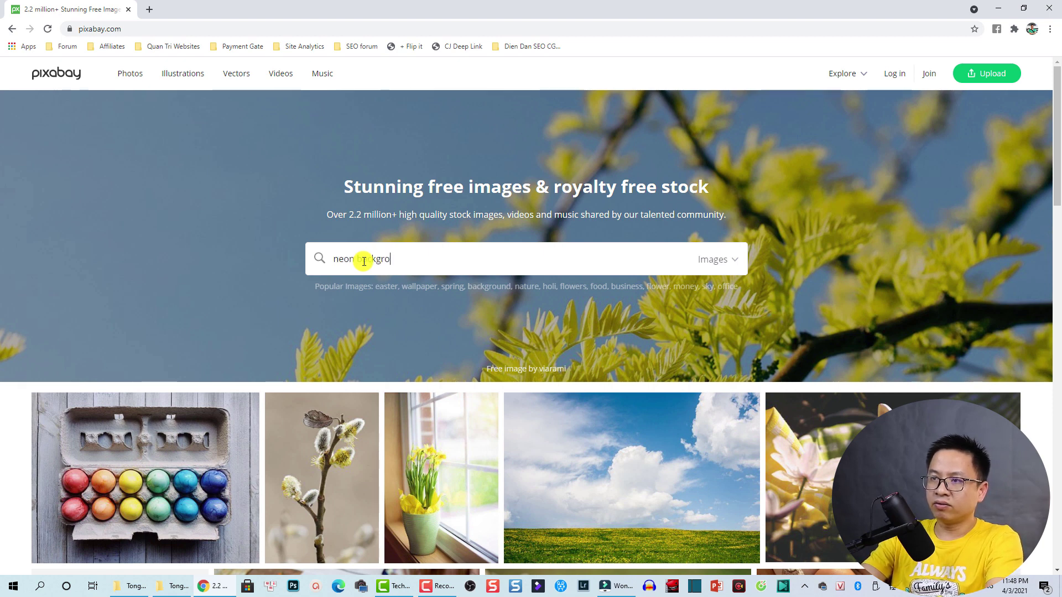
pyautogui.press('Return')
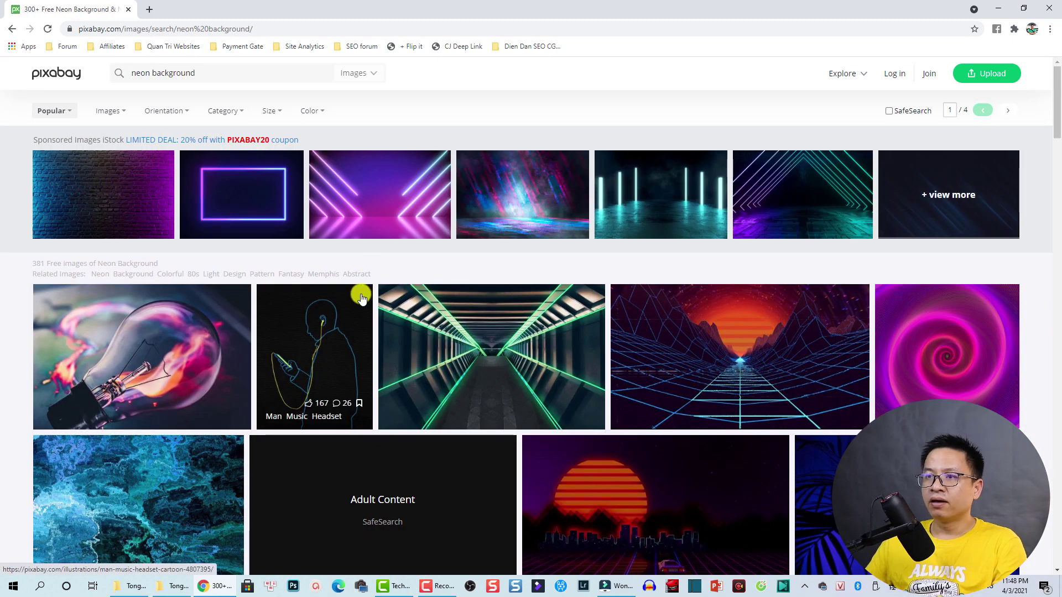
pyautogui.scroll(-5, 434, 363)
pyautogui.scroll(-3, 459, 369)
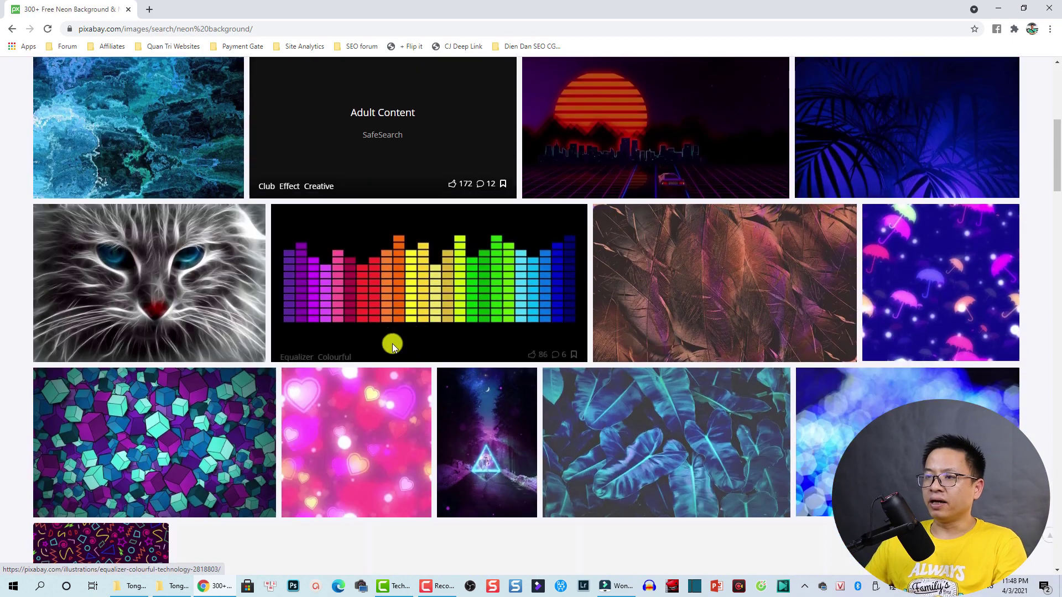
pyautogui.scroll(-2, 368, 370)
pyautogui.scroll(-1, 368, 369)
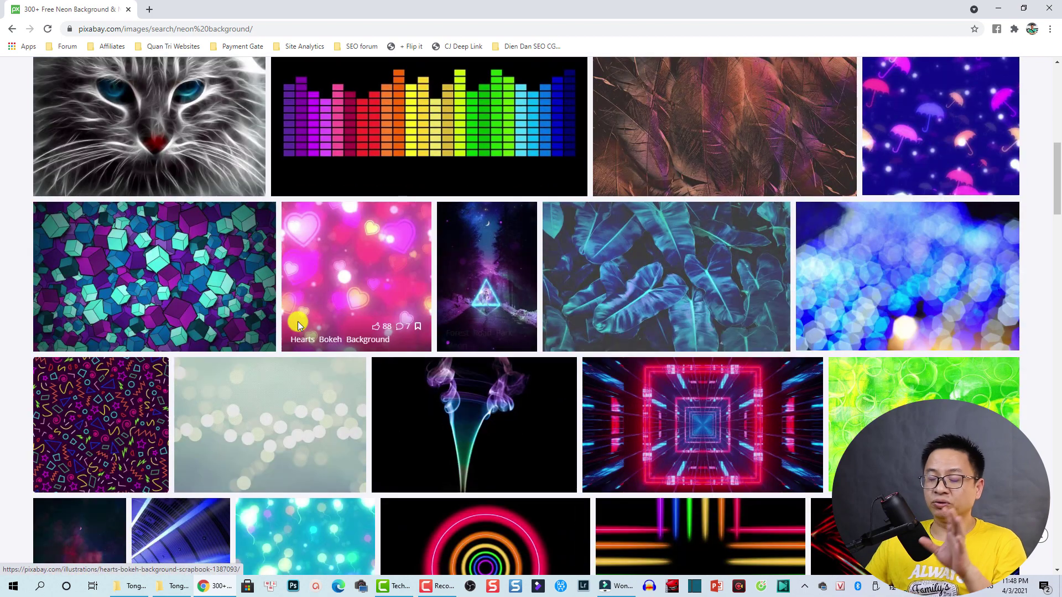
# - Download the Neon Red Blue image as a 1920×1080 JPG
pyautogui.click(685, 427)
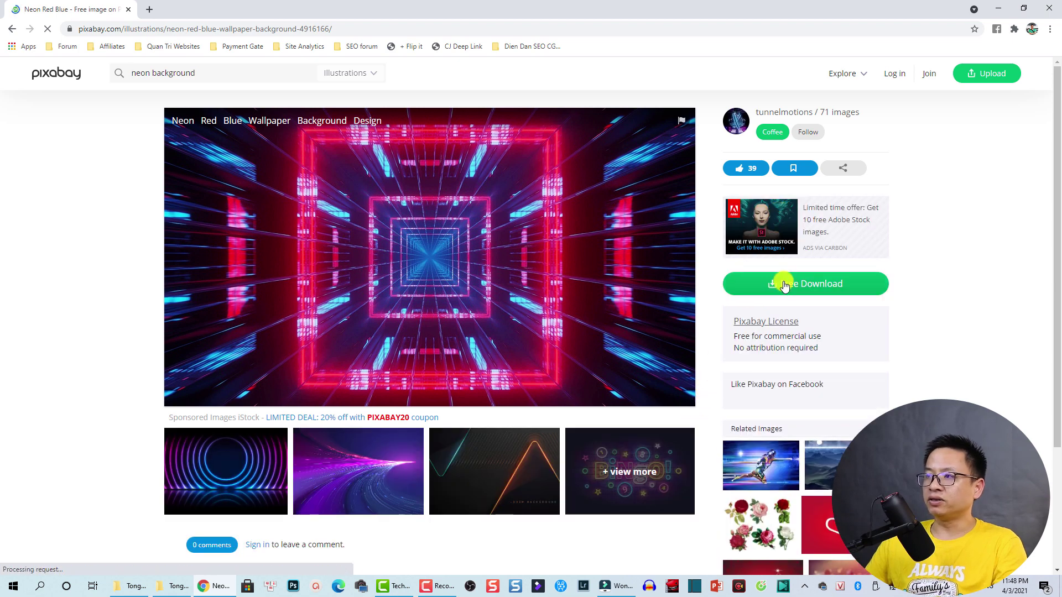
pyautogui.click(785, 285)
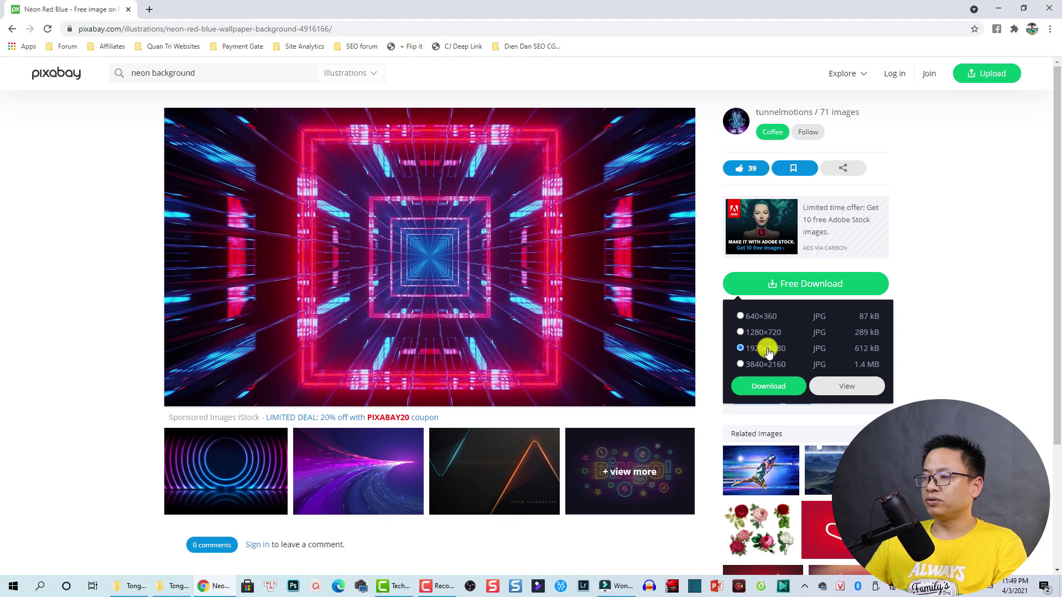
pyautogui.click(758, 386)
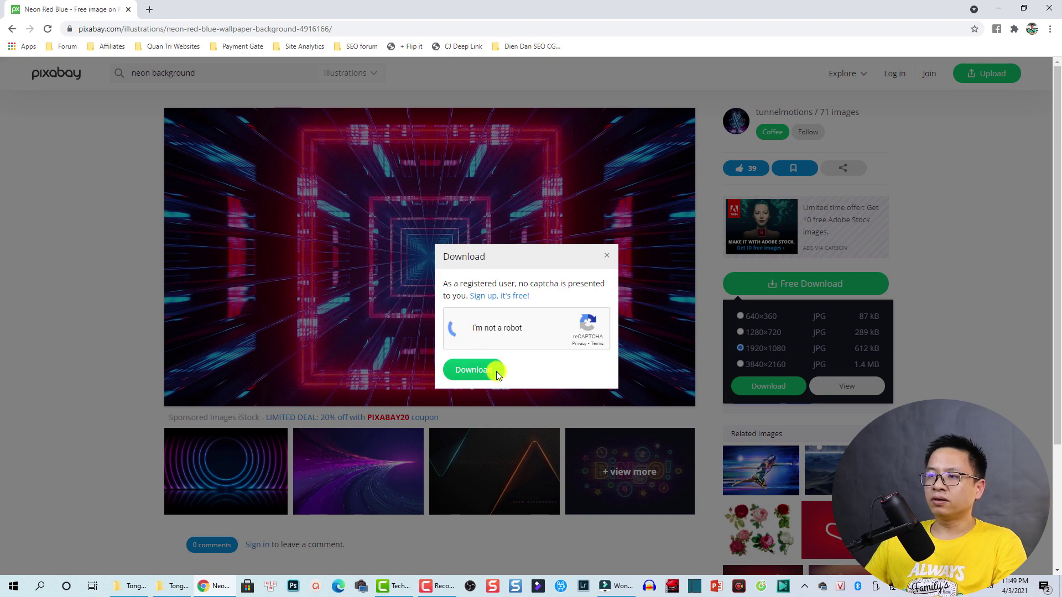
pyautogui.click(468, 371)
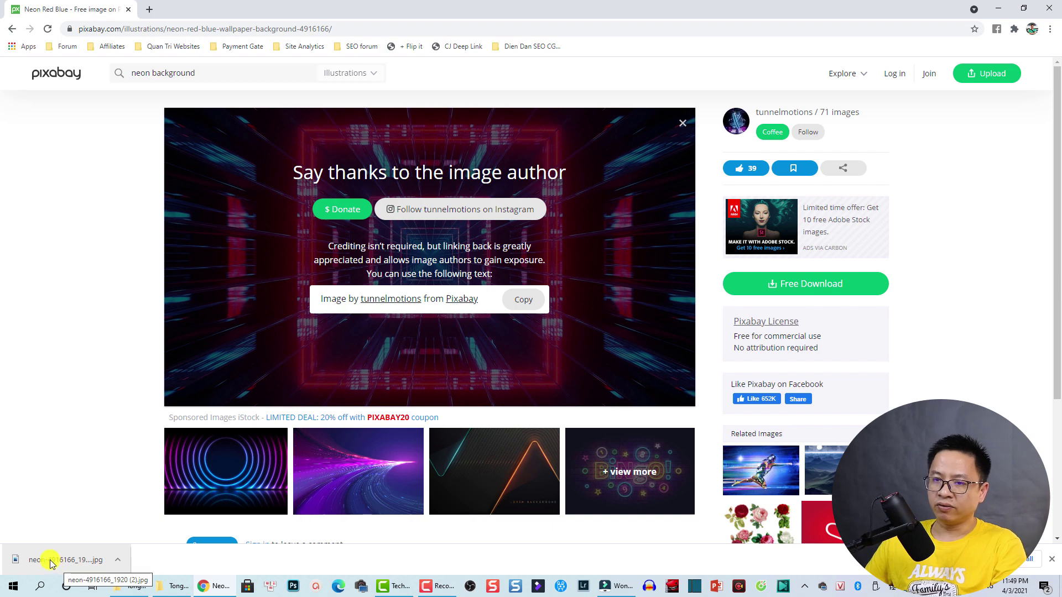
# - Import the neon JPG and put Glow2 on track 2, keeping project settings
pyautogui.moveTo(51, 564); pyautogui.dragTo(217, 255)
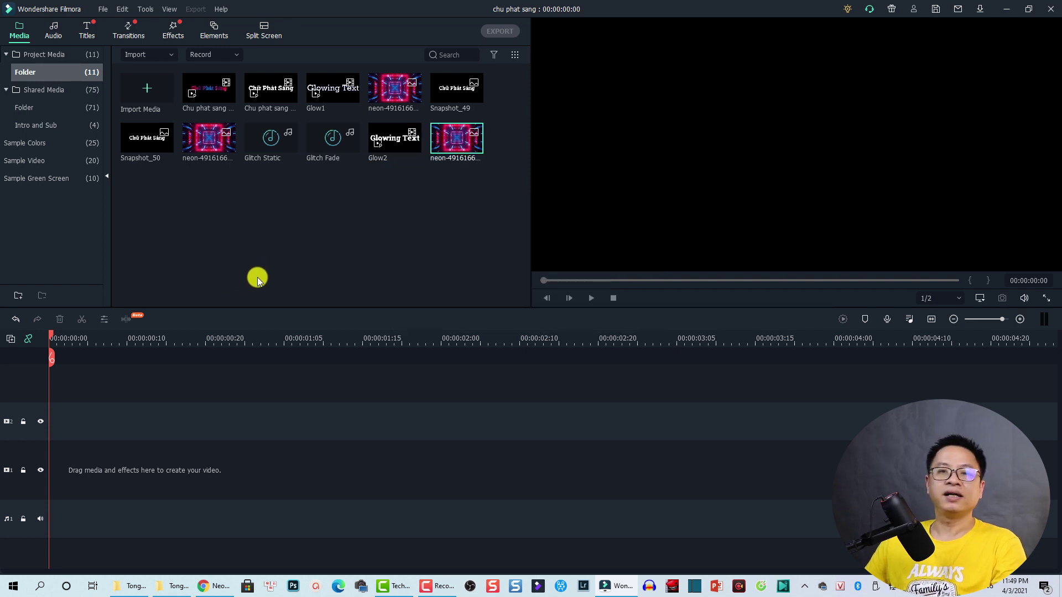
pyautogui.click(364, 258)
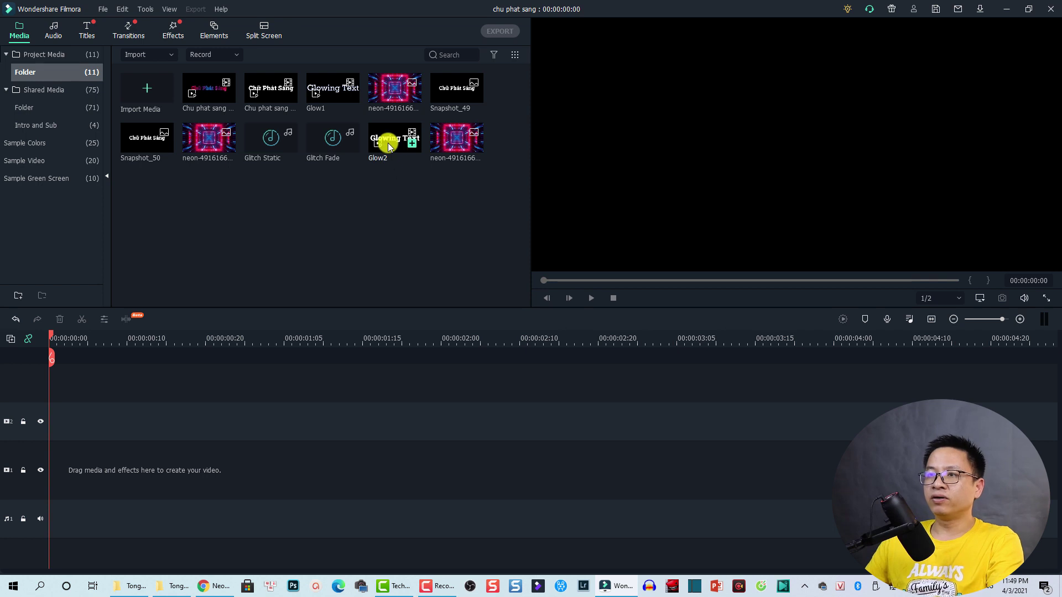
pyautogui.moveTo(389, 145); pyautogui.dragTo(106, 423)
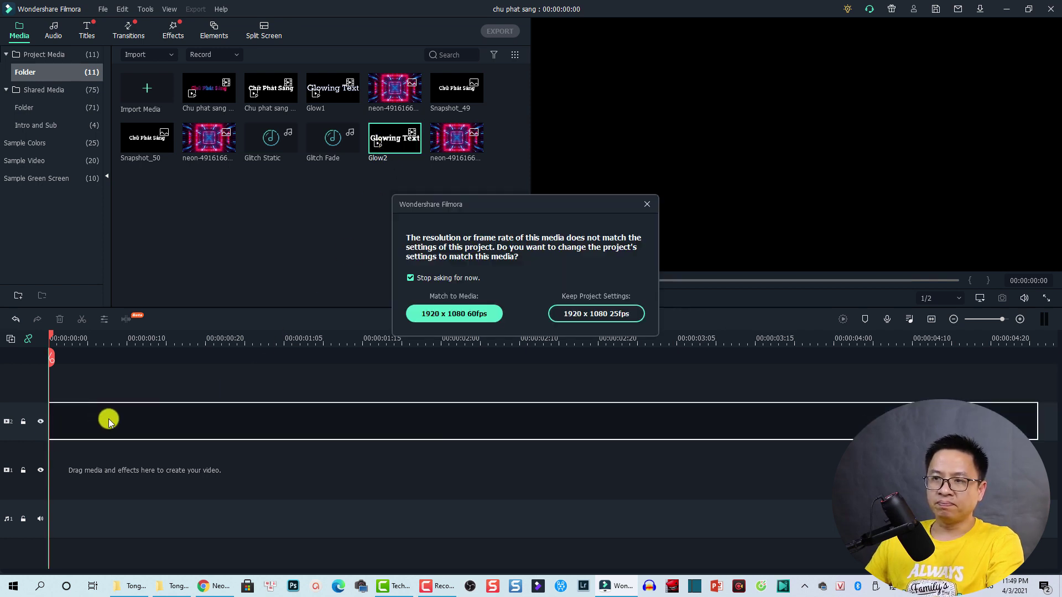
pyautogui.click(587, 311)
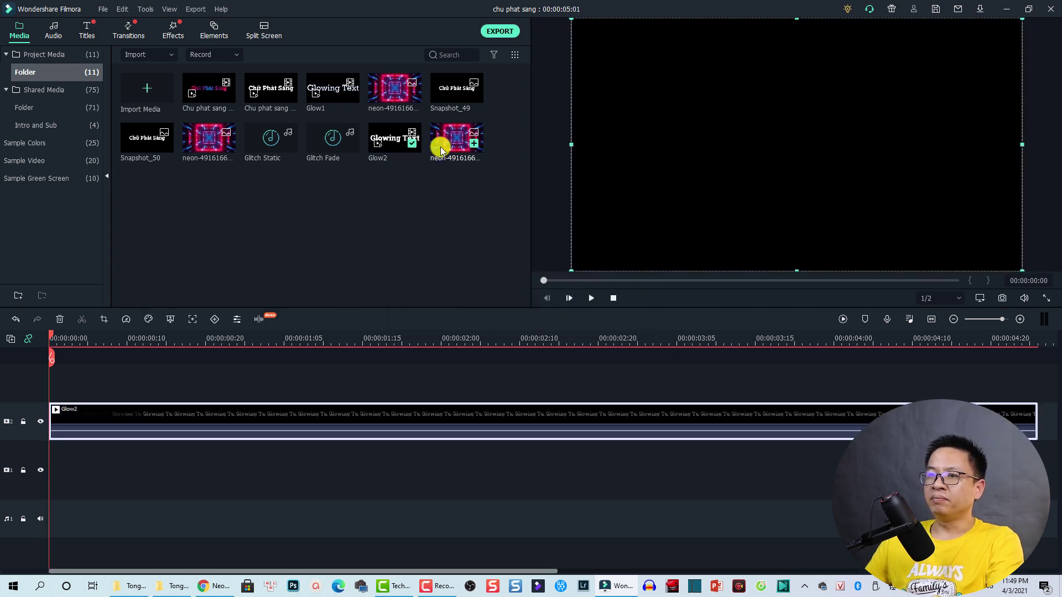
# - Place the neon image on track 1 and extend it to end with Glow2
pyautogui.moveTo(441, 149); pyautogui.dragTo(44, 491)
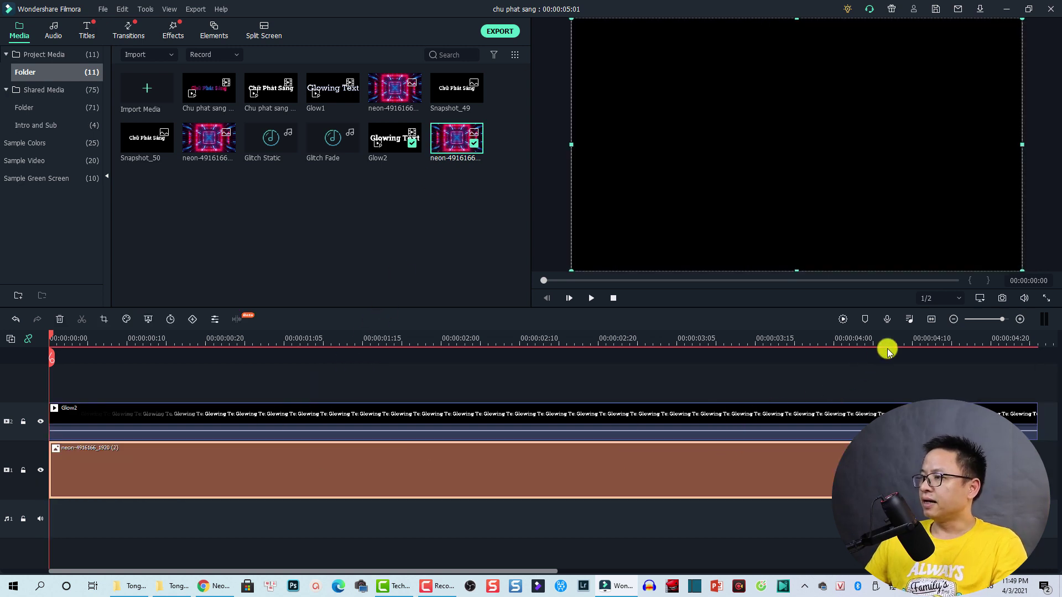
pyautogui.click(933, 319)
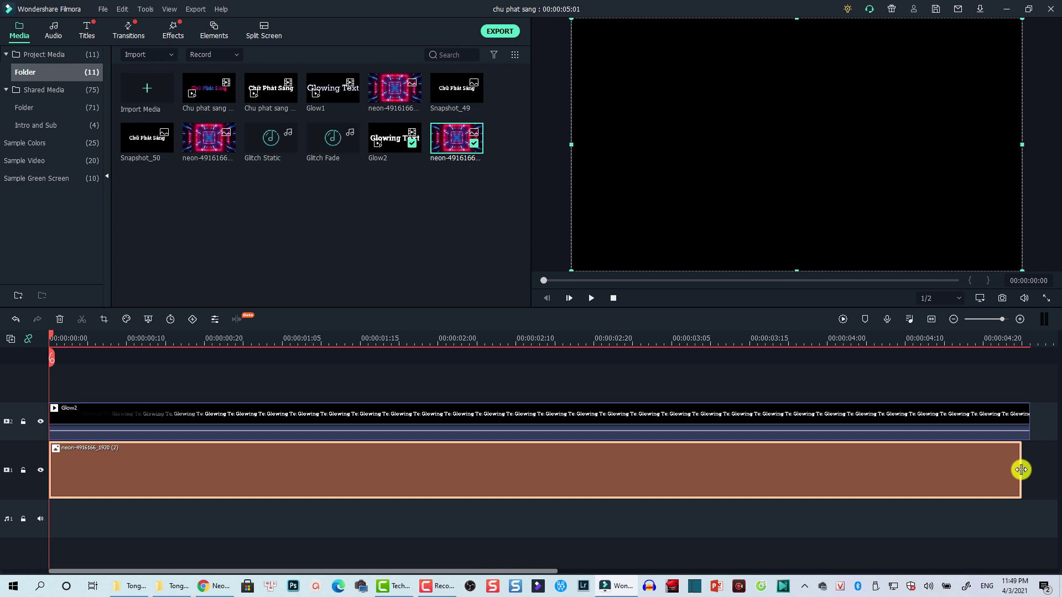
pyautogui.moveTo(1021, 470); pyautogui.dragTo(1029, 470)
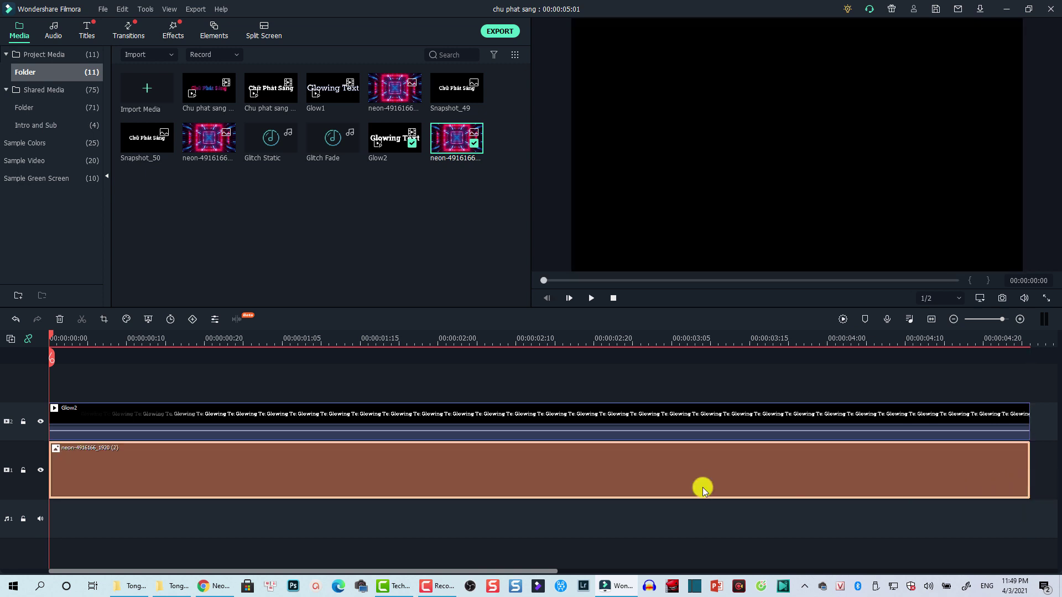
pyautogui.click(87, 346)
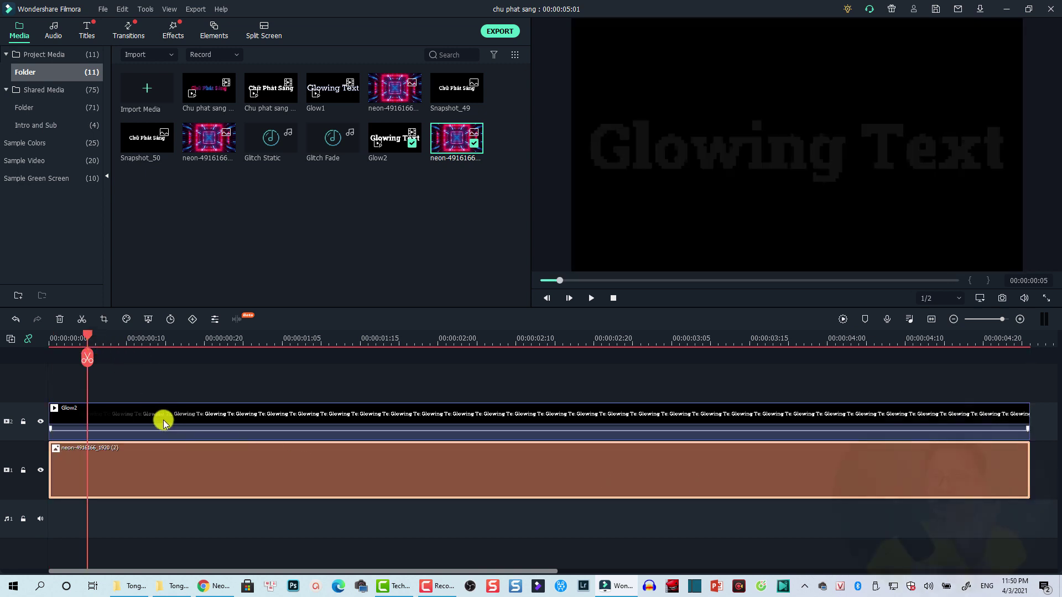
pyautogui.doubleClick(164, 420)
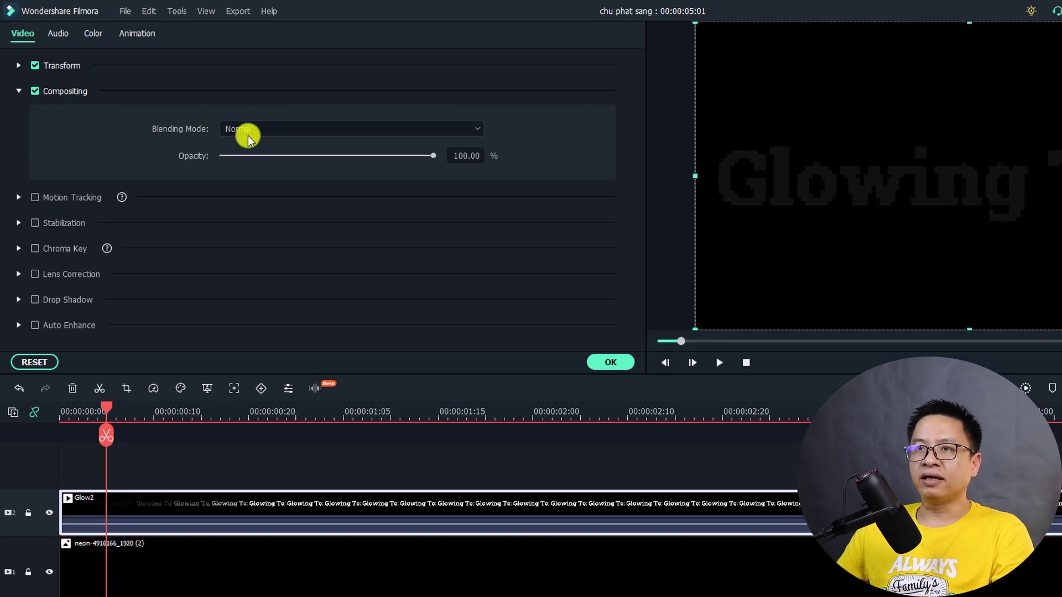
pyautogui.click(277, 131)
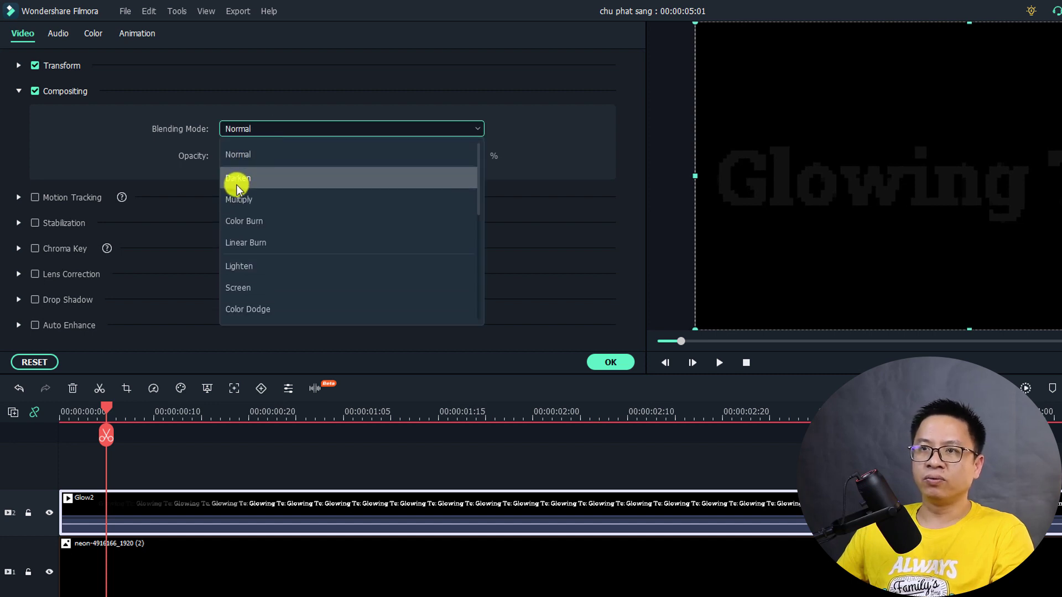
pyautogui.click(250, 206)
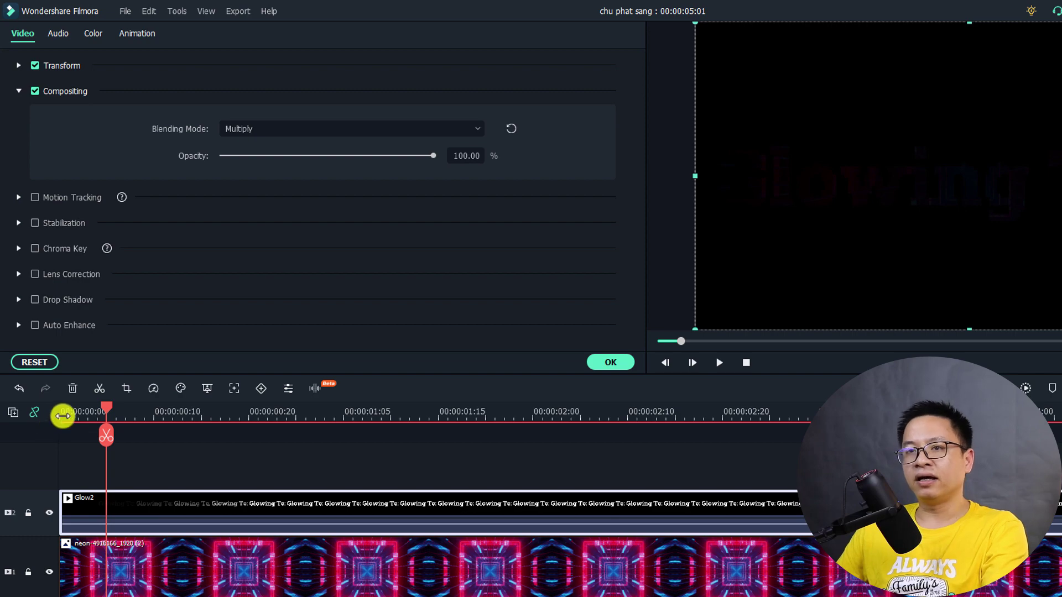
pyautogui.click(62, 416)
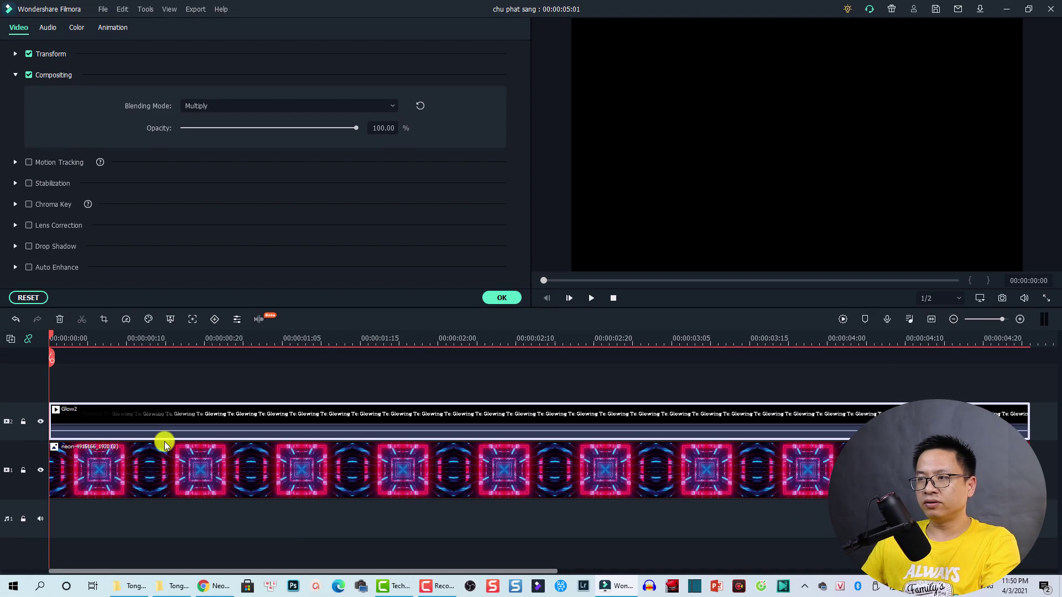
pyautogui.press('space')
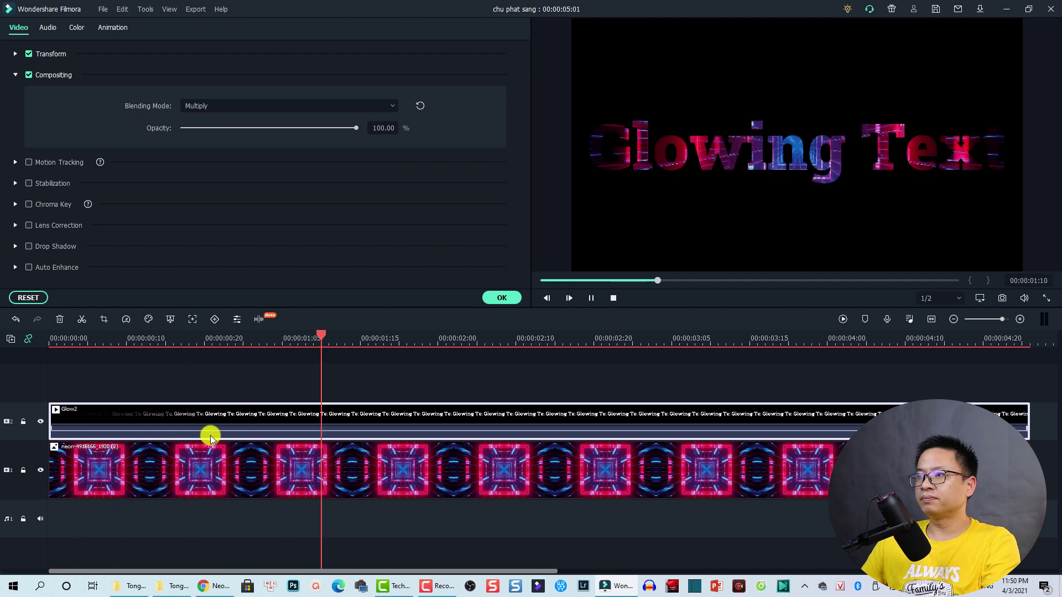
pyautogui.press('space')
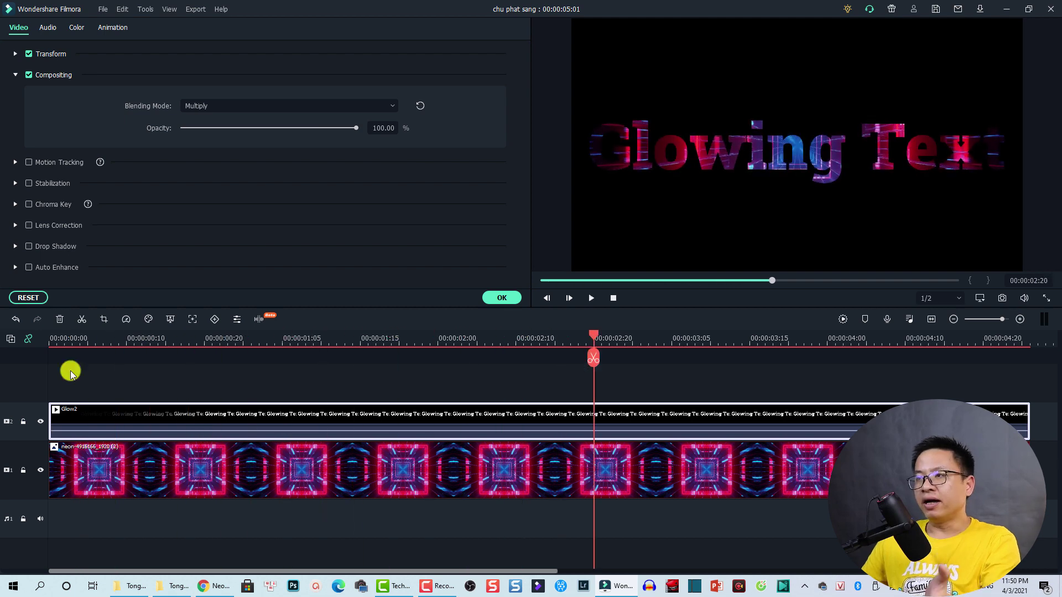
pyautogui.click(51, 340)
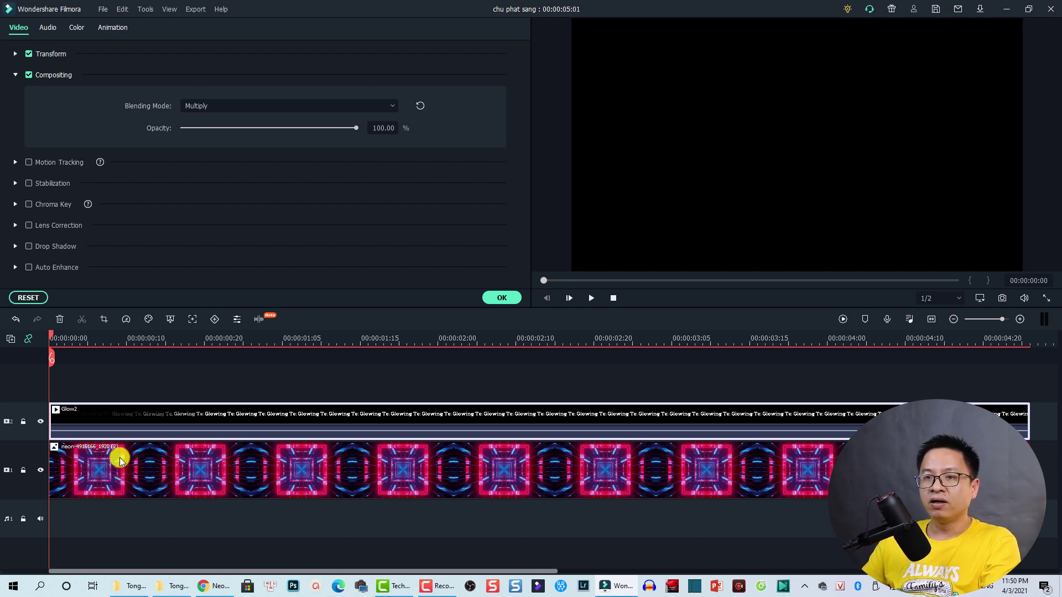
# - Keyframe the neon clip from 0°/100% at start to 128.65° rotation, 247.13% scale at end
pyautogui.click(128, 456)
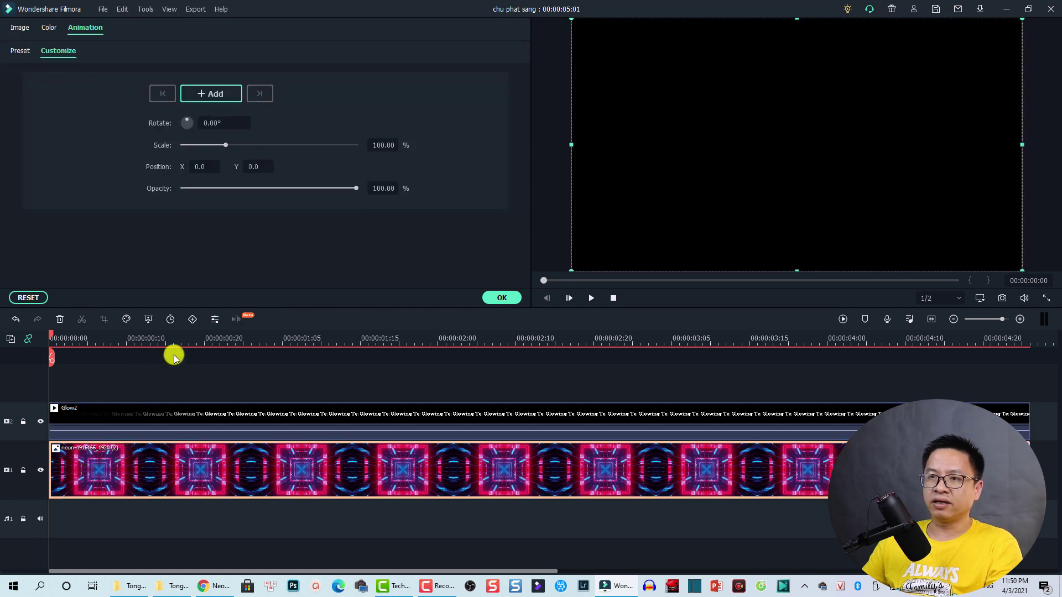
pyautogui.click(191, 319)
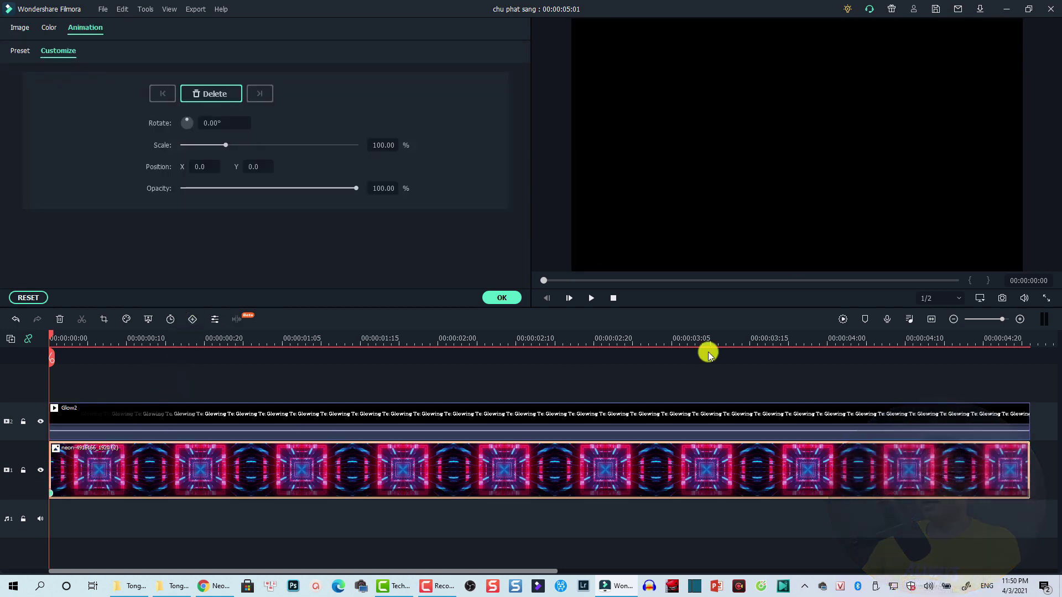
pyautogui.click(1027, 342)
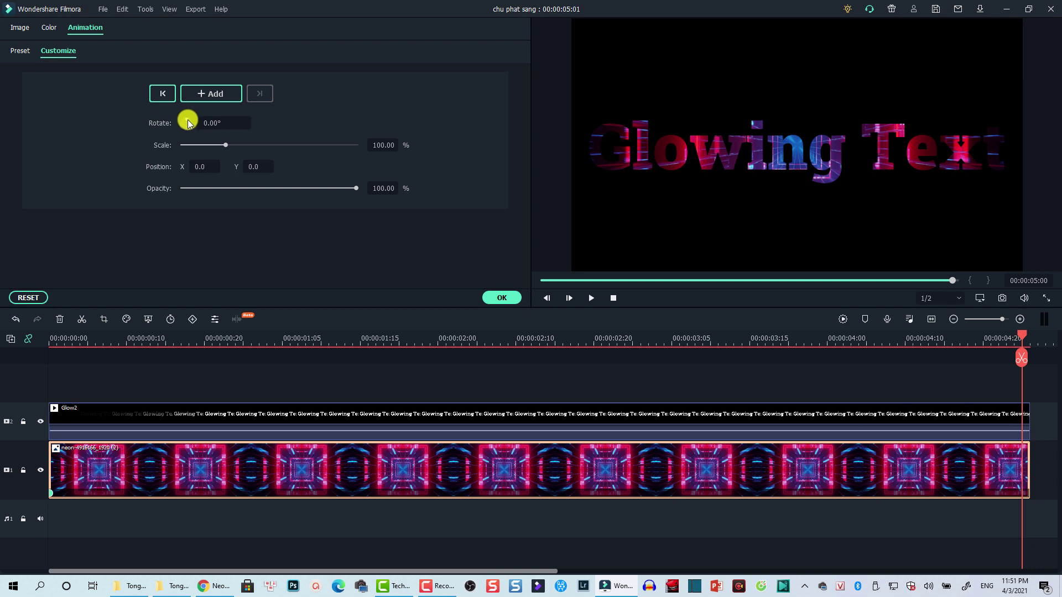
pyautogui.moveTo(188, 122); pyautogui.dragTo(191, 127)
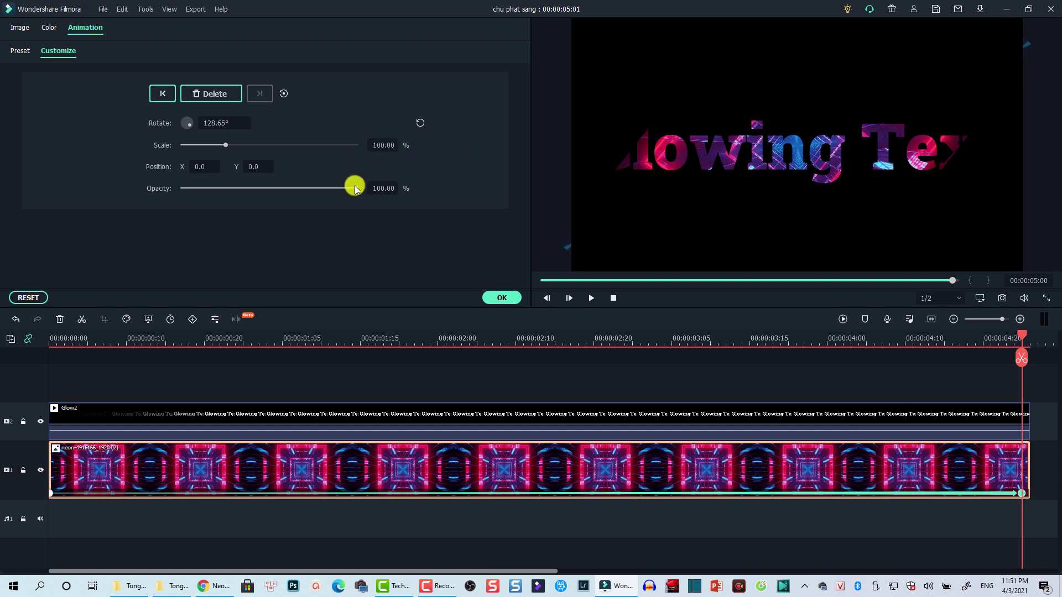
pyautogui.click(227, 150)
pyautogui.moveTo(227, 151); pyautogui.dragTo(278, 153)
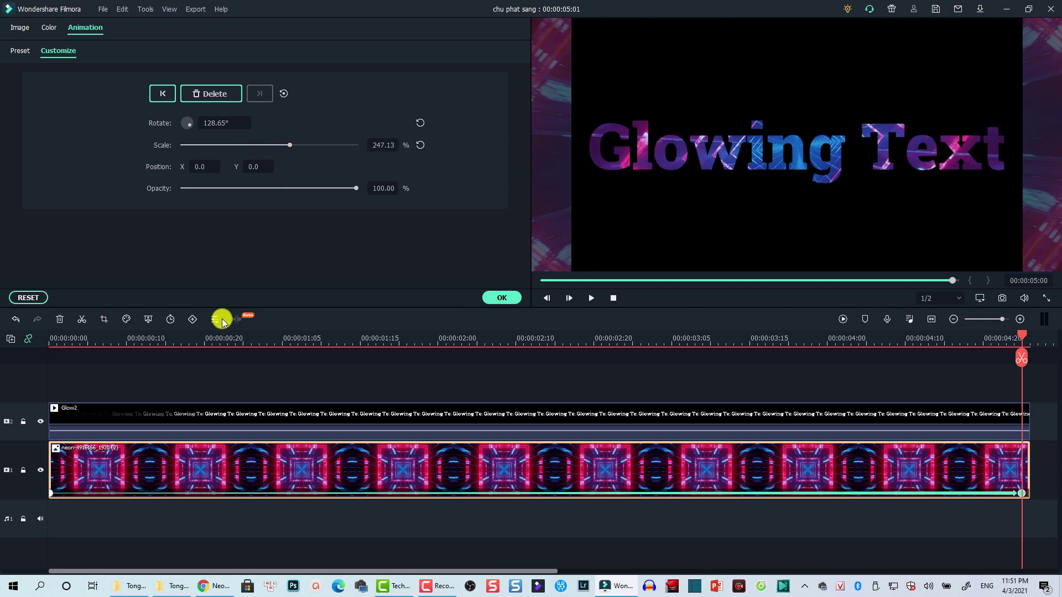
# - Preview the rotating, scaling background from the start and apply the animation
pyautogui.click(52, 347)
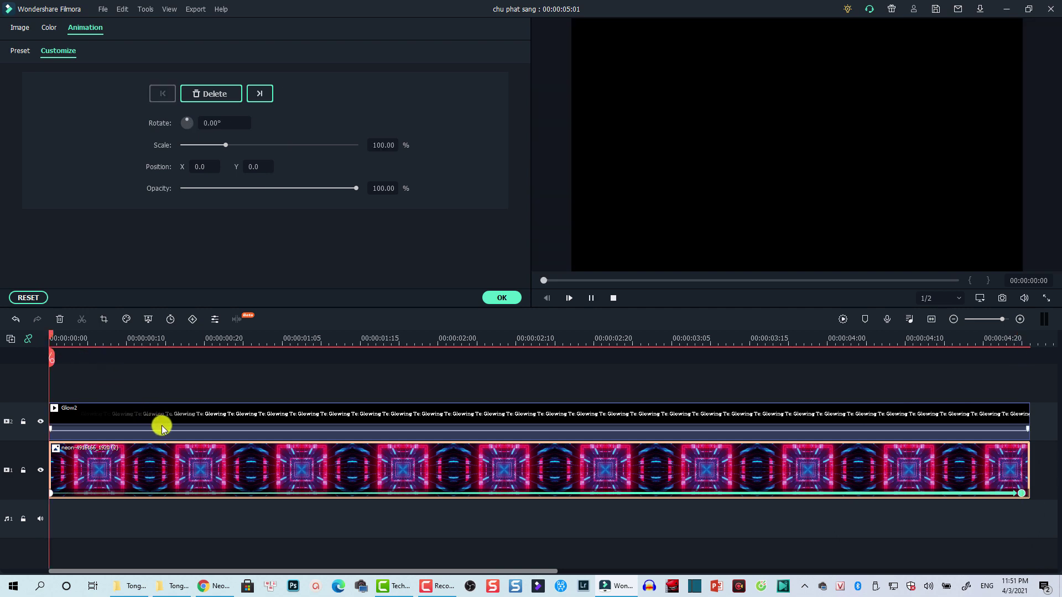
pyautogui.press('space')
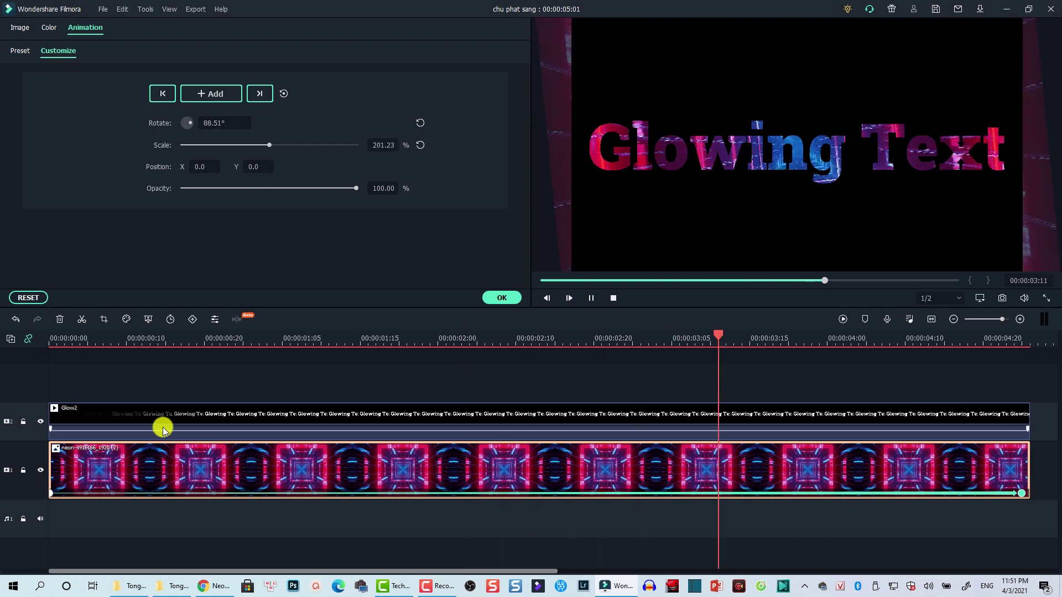
pyautogui.press('space')
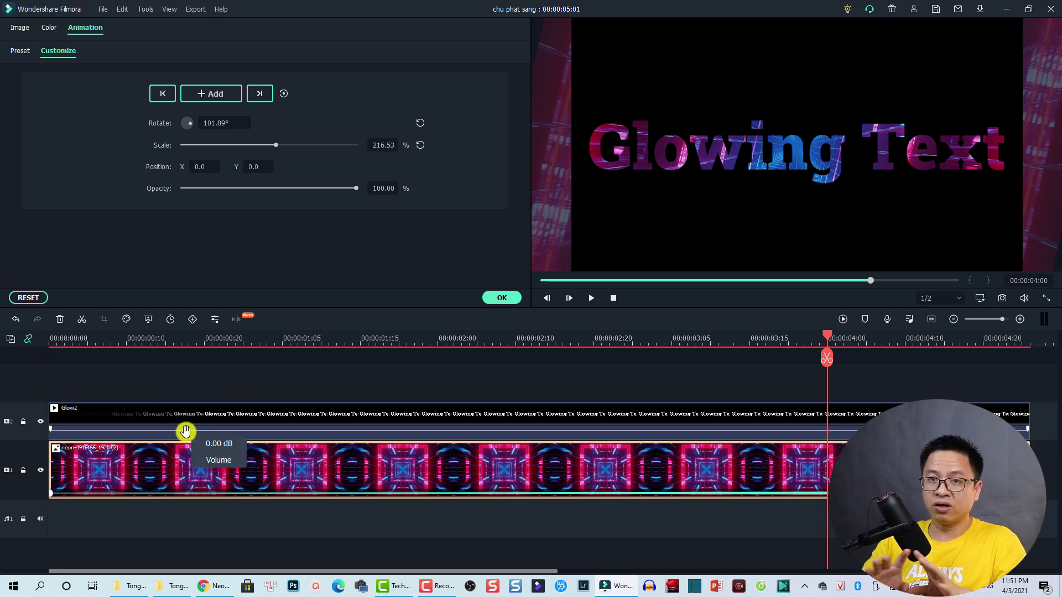
pyautogui.click(497, 302)
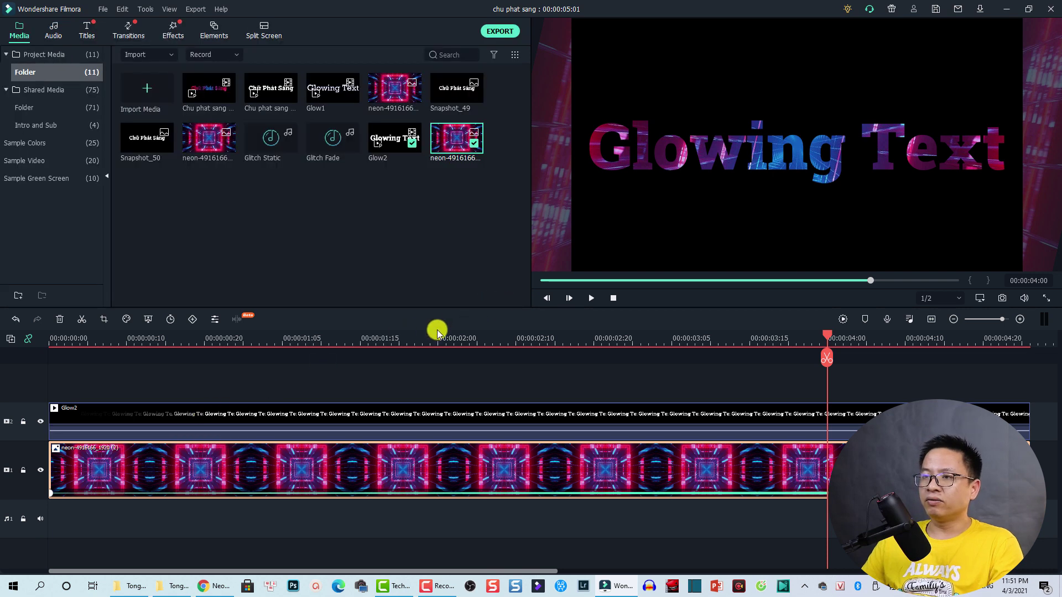
# - Search effects for 'glow', apply Glow to the Glow2 clip, and preview it
pyautogui.click(52, 342)
pyautogui.click(172, 34)
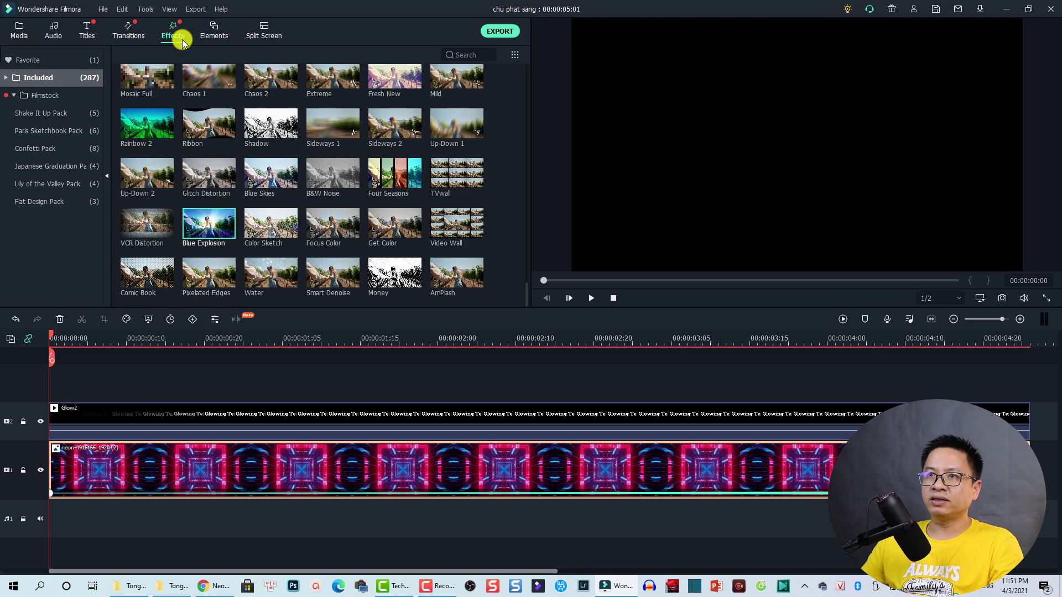
pyautogui.click(38, 78)
pyautogui.click(462, 57)
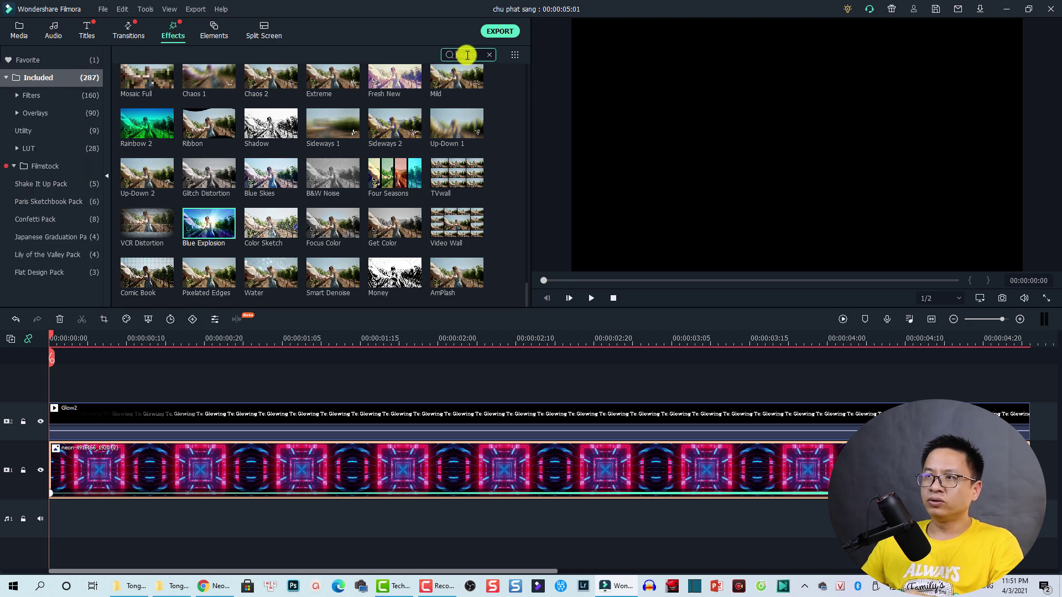
pyautogui.write('glow')
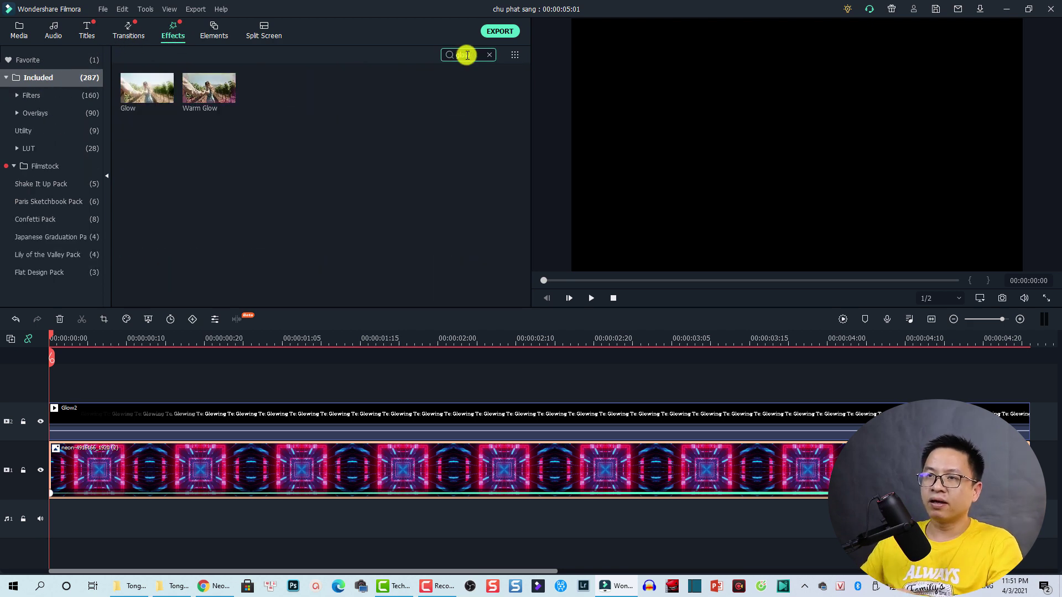
pyautogui.click(142, 101)
pyautogui.moveTo(137, 102); pyautogui.dragTo(123, 410)
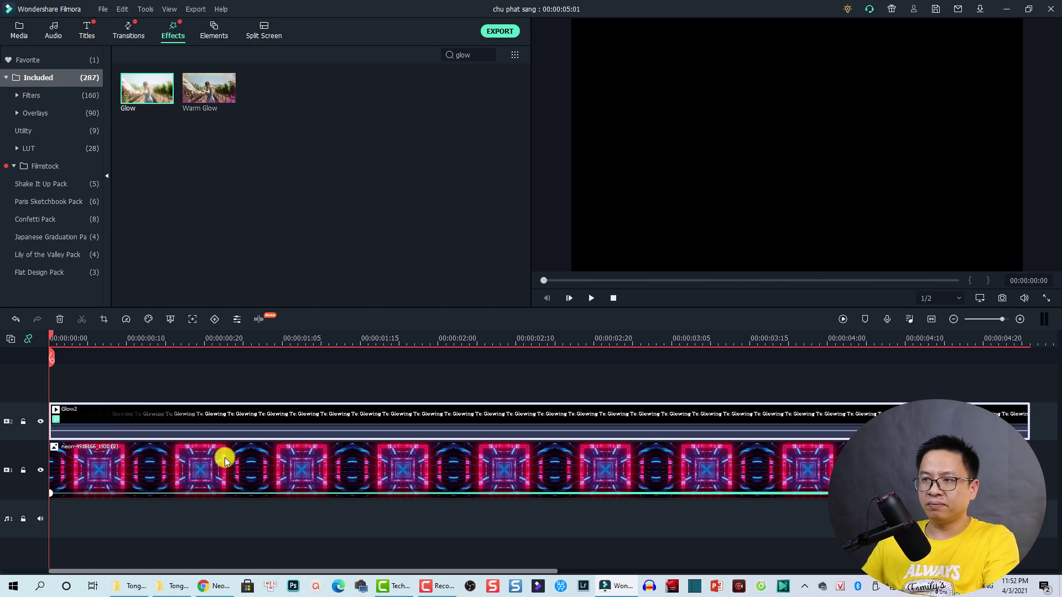
pyautogui.press('space')
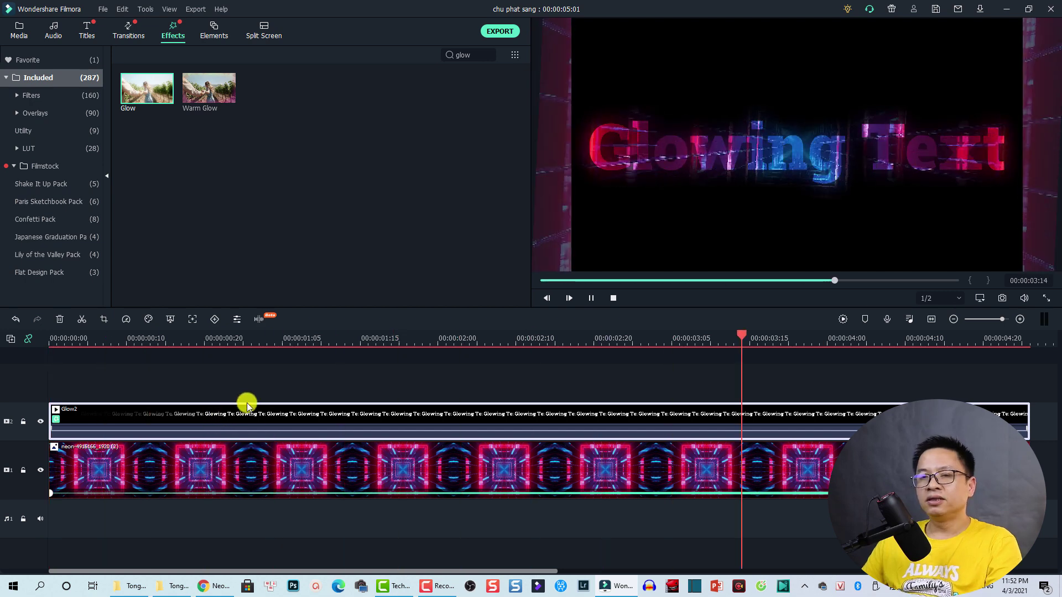
pyautogui.press('space')
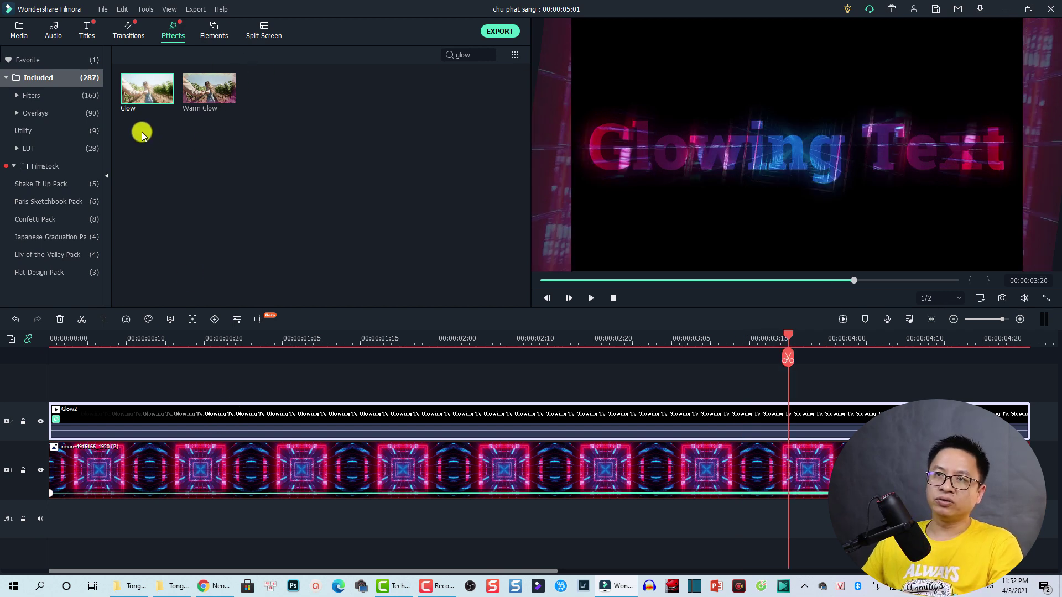
# - Reduce the Glow effect's Radius on the Glow2 clip from 19 to 13
pyautogui.doubleClick(155, 420)
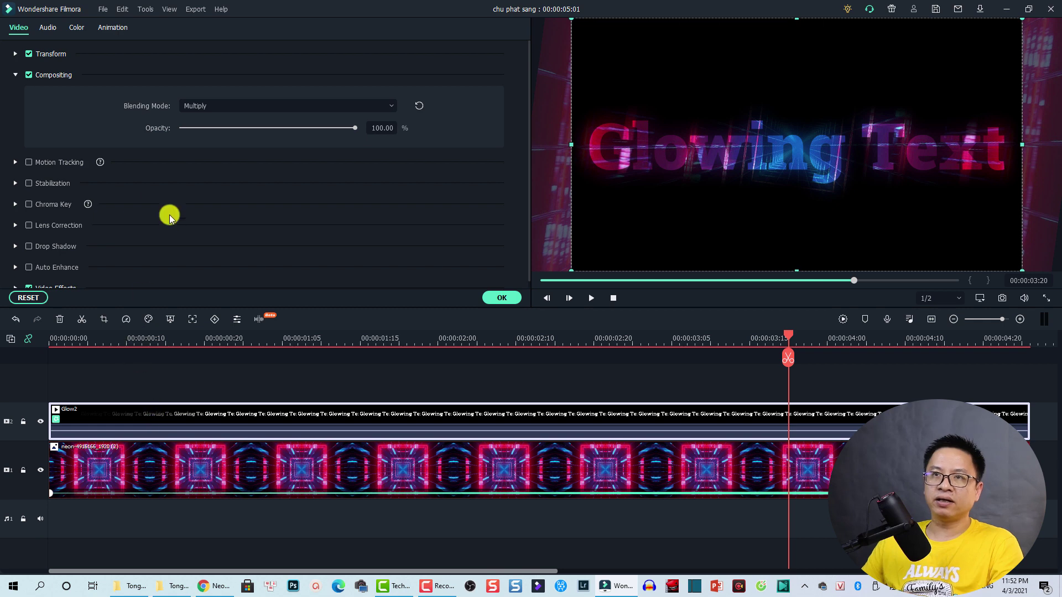
pyautogui.scroll(-3, 151, 207)
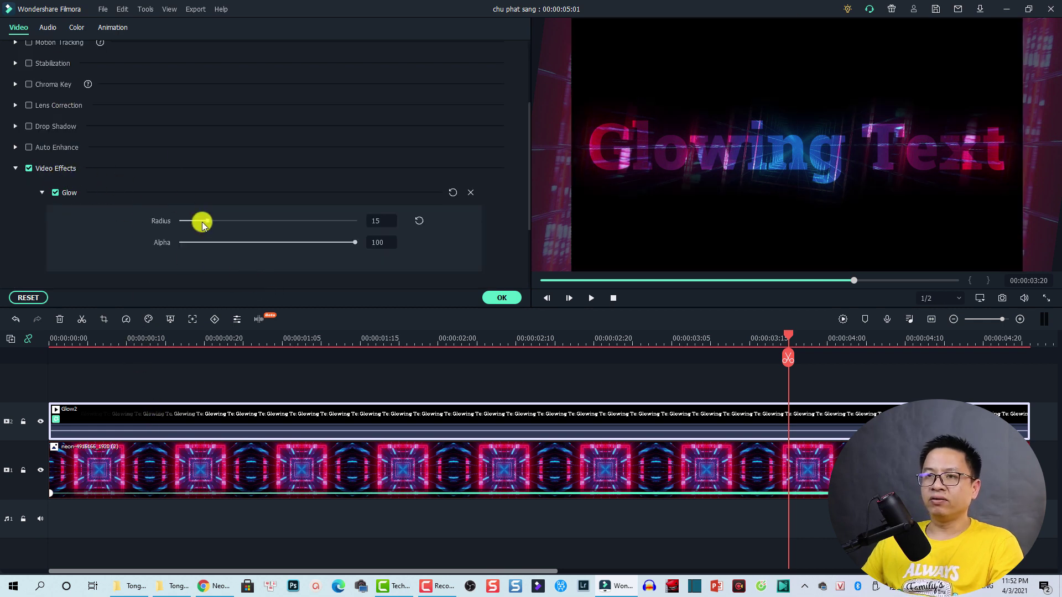
pyautogui.moveTo(221, 221); pyautogui.dragTo(204, 221)
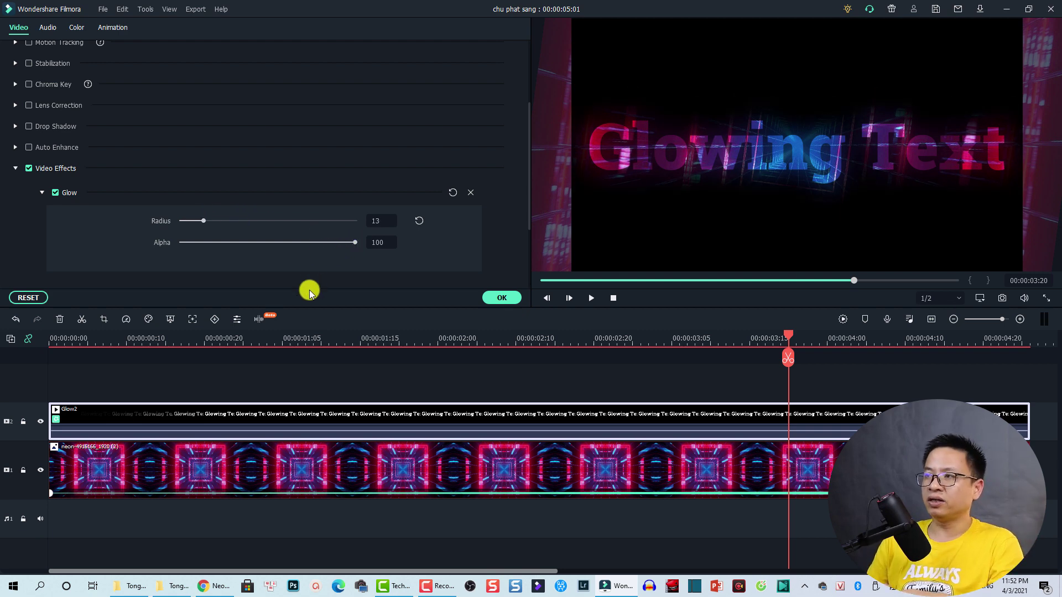
pyautogui.press('Home')
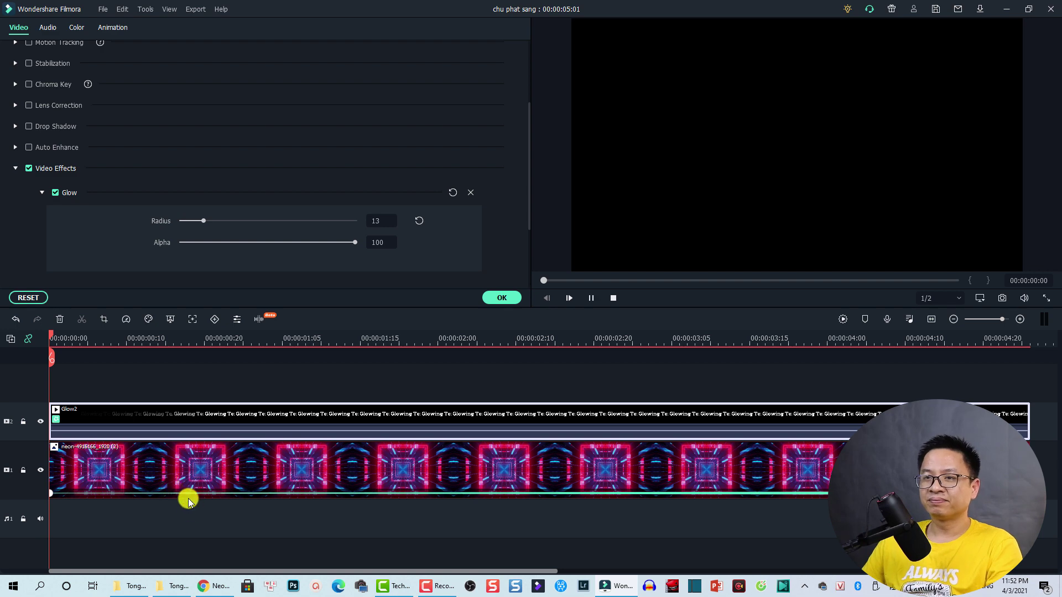
pyautogui.press('space')
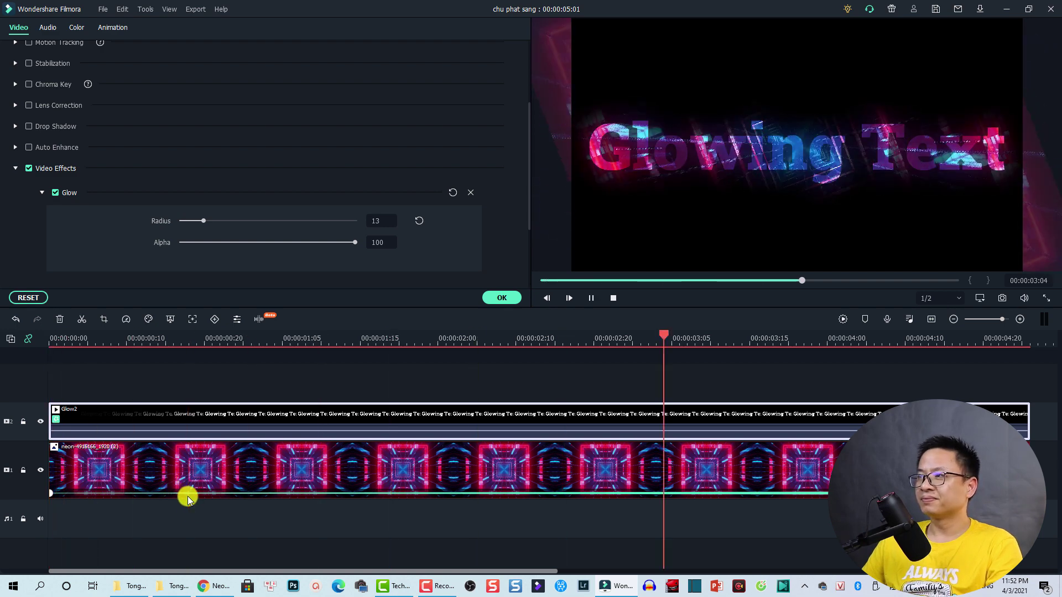
pyautogui.press('space')
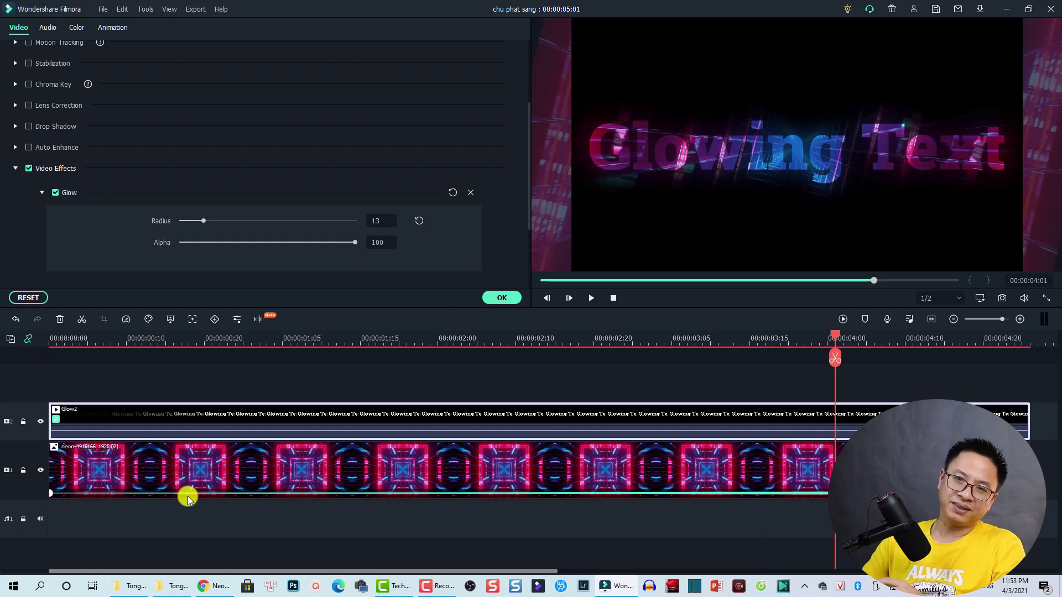